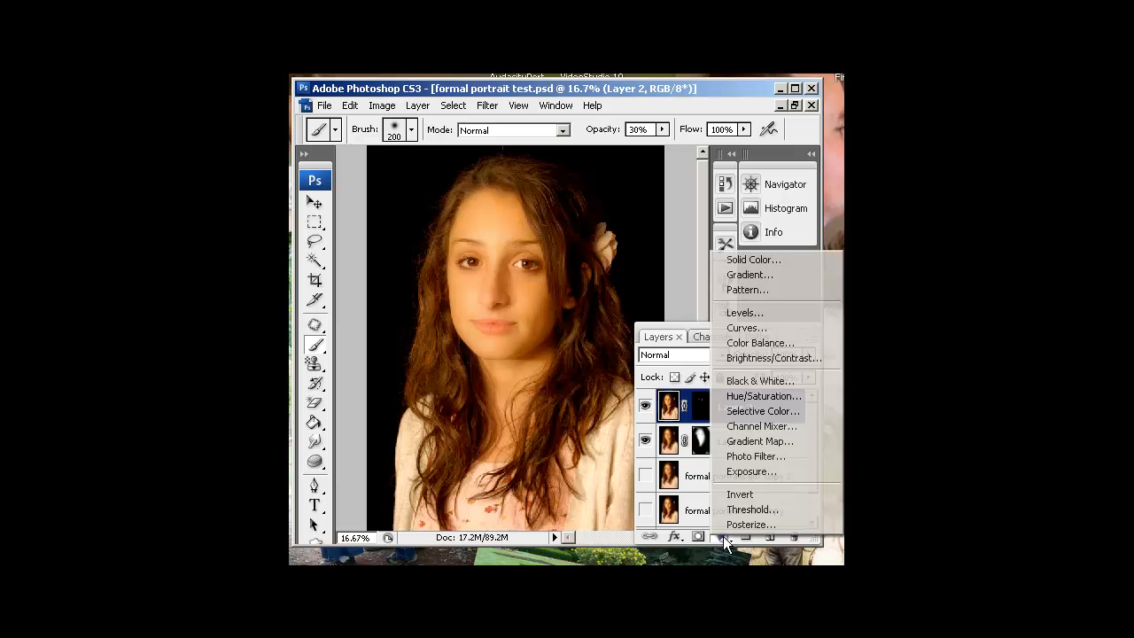
Add a Black & White adjustment layer above the portrait with Reds at -61% and Yellows at 213%
click(745, 383)
drag(742, 92, 682, 103)
drag(701, 184, 675, 188)
drag(710, 226, 767, 226)
drag(674, 185, 653, 184)
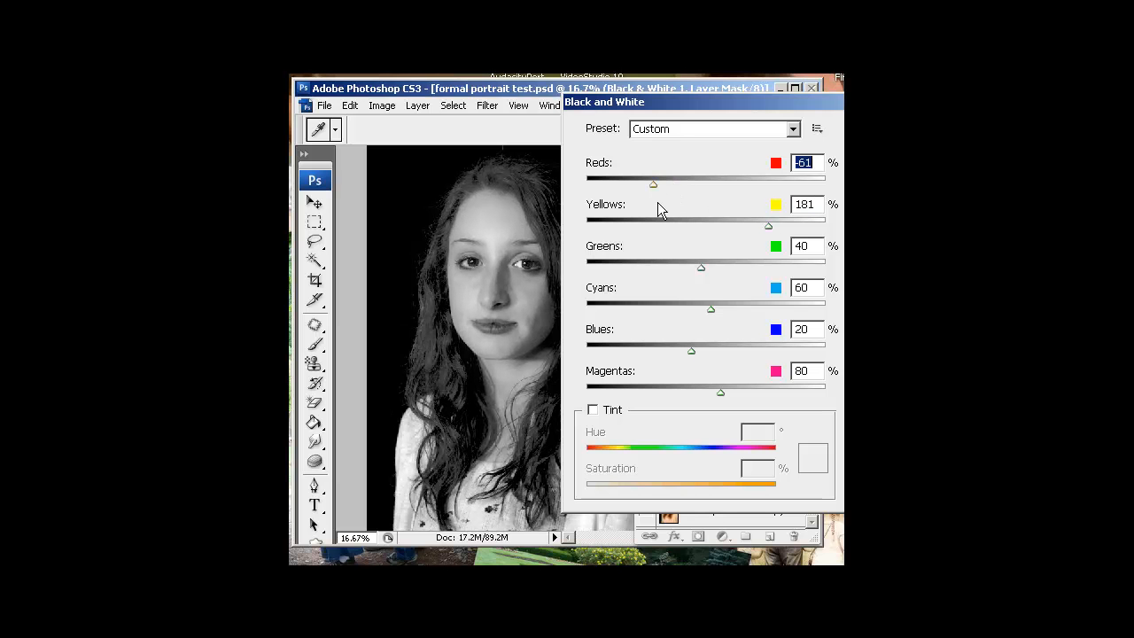
drag(768, 226, 783, 226)
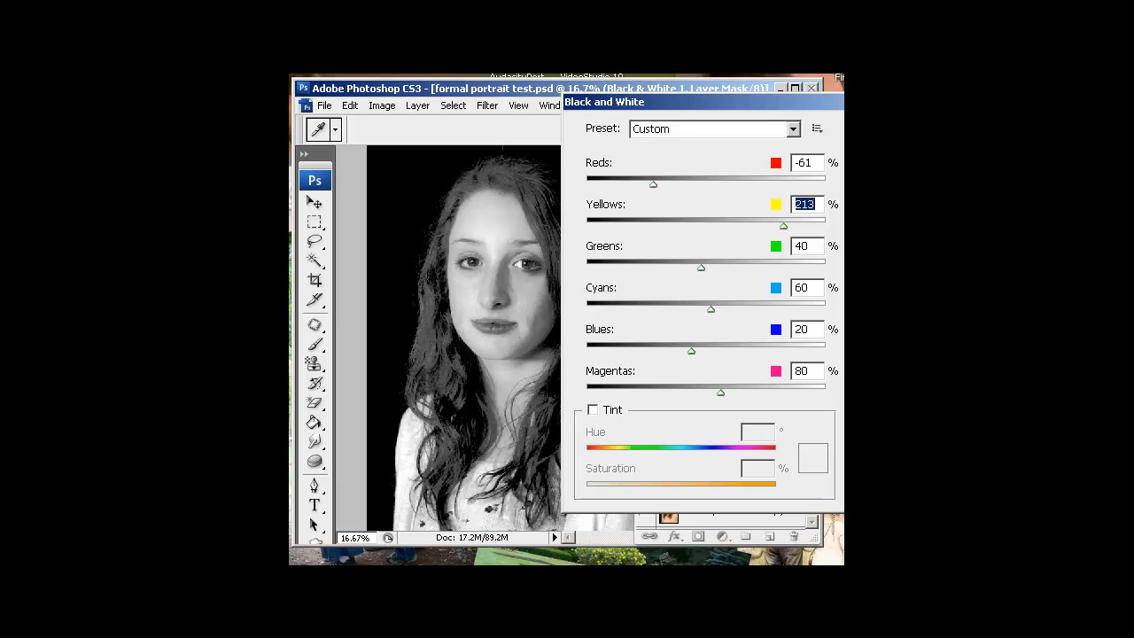
drag(780, 104, 664, 97)
click(796, 129)
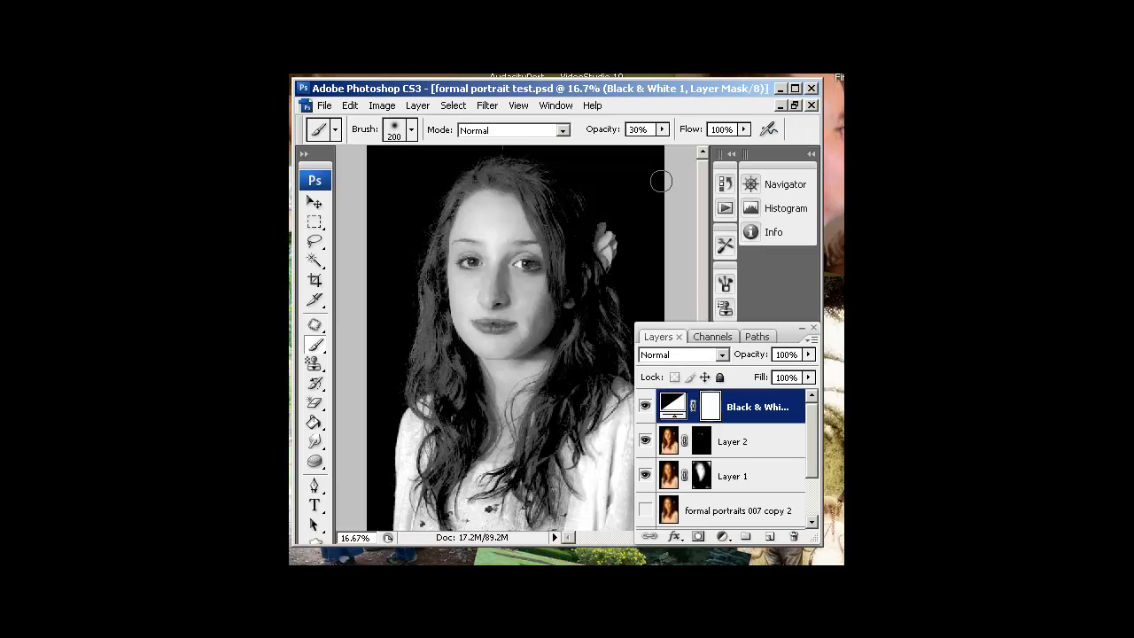
Add a Brightness/Contrast adjustment layer with the contrast raised to +89
click(723, 537)
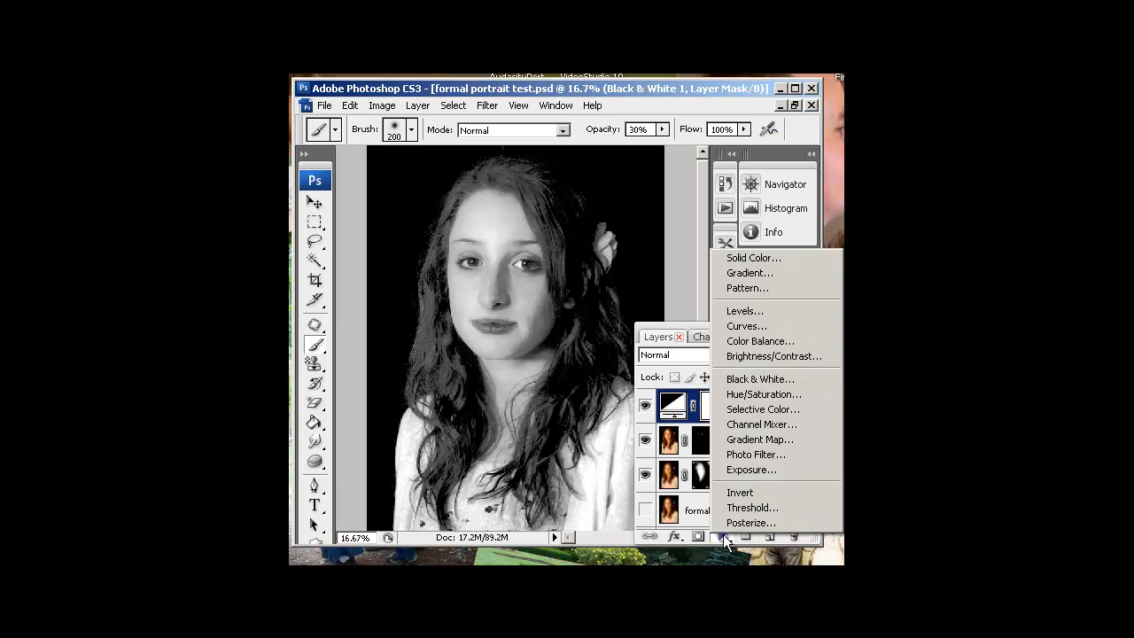
click(757, 355)
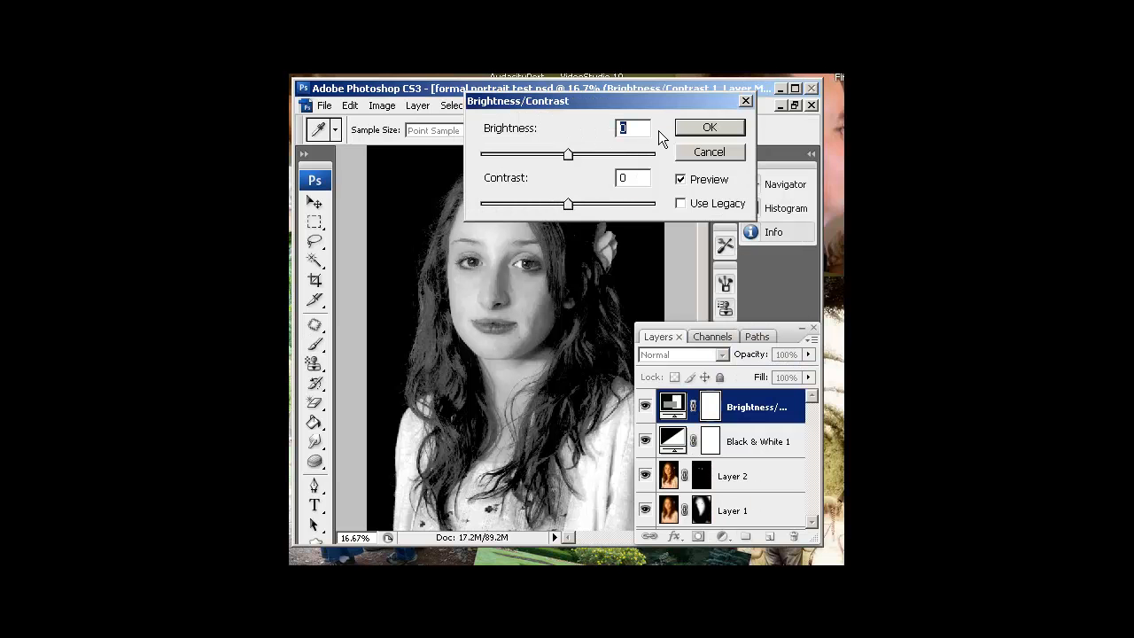
drag(600, 103, 667, 92)
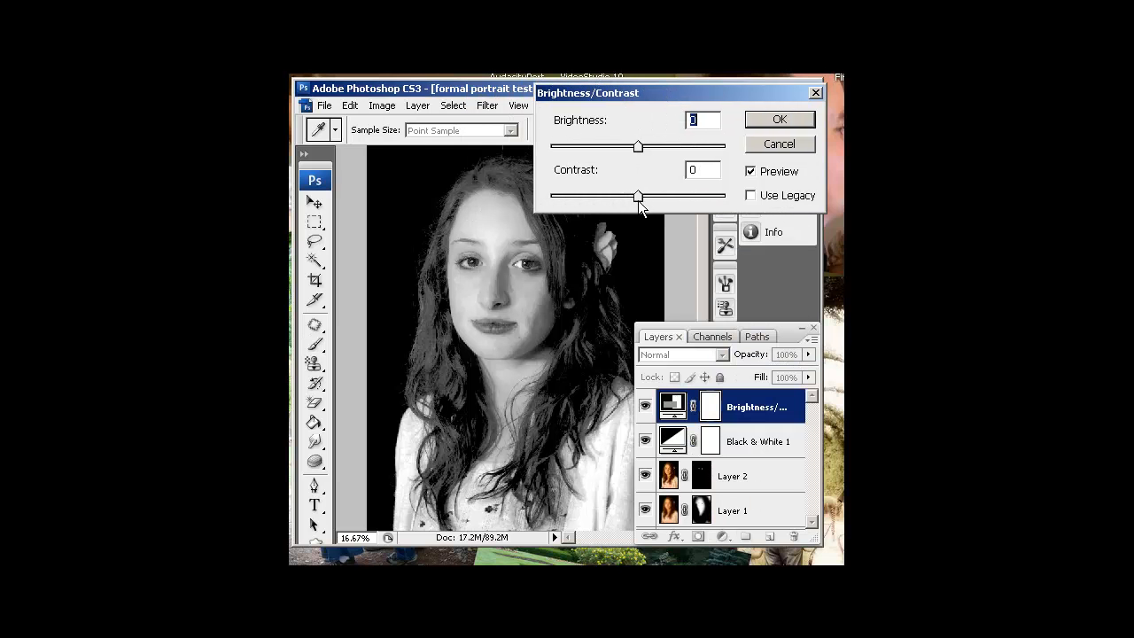
drag(637, 196, 717, 196)
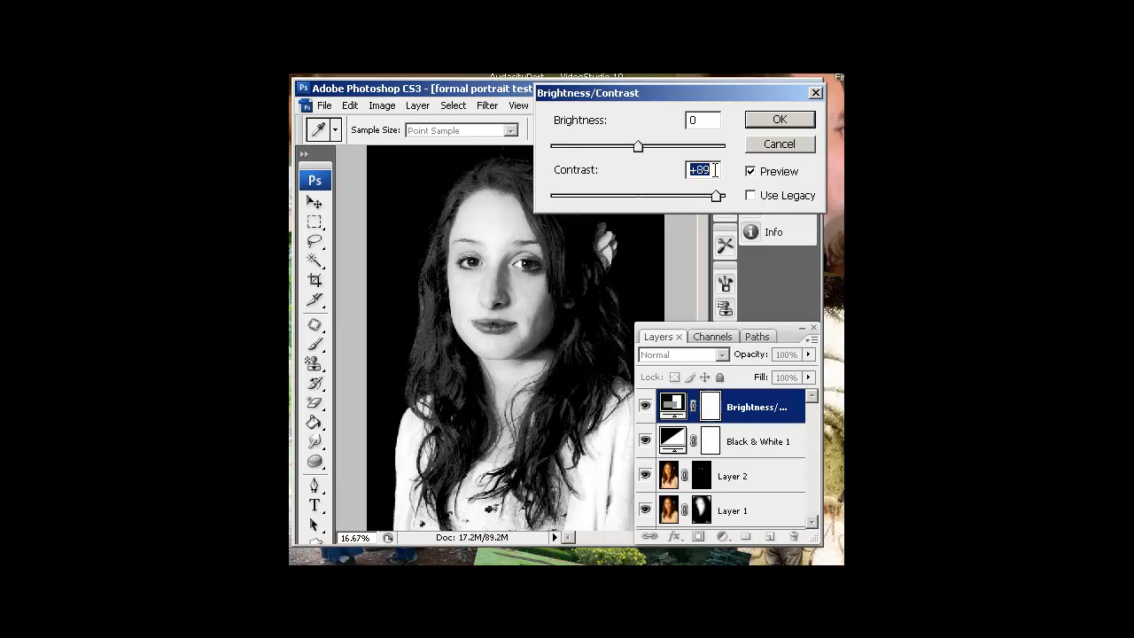
click(780, 121)
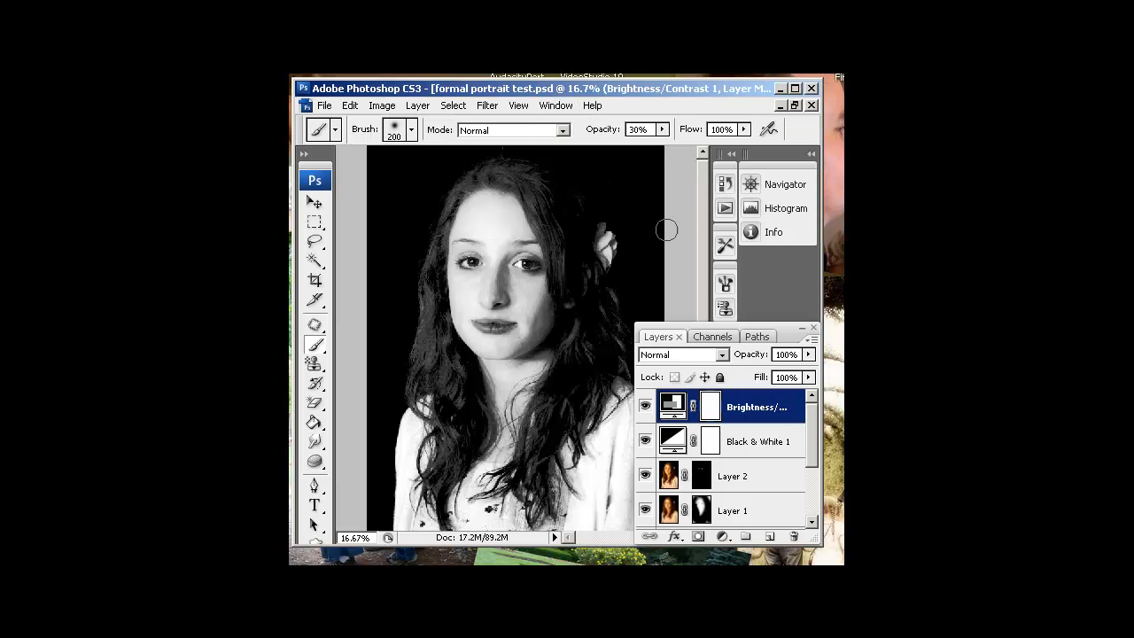
Lower the Black & White adjustment layer's opacity to about 61% to bring back some colour
click(717, 440)
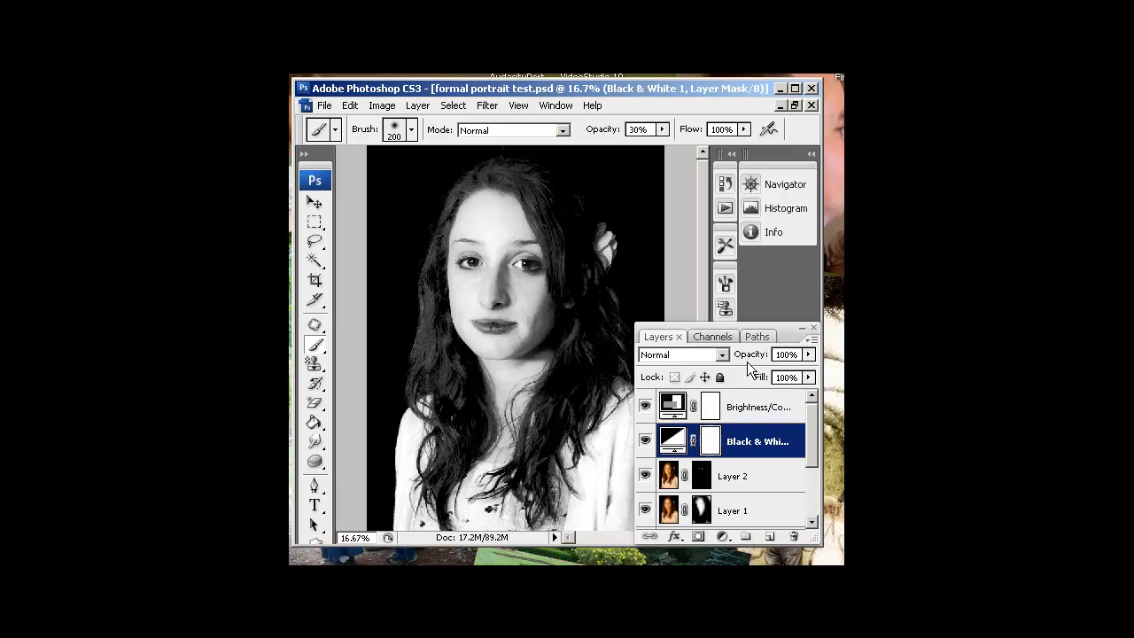
drag(751, 358, 728, 357)
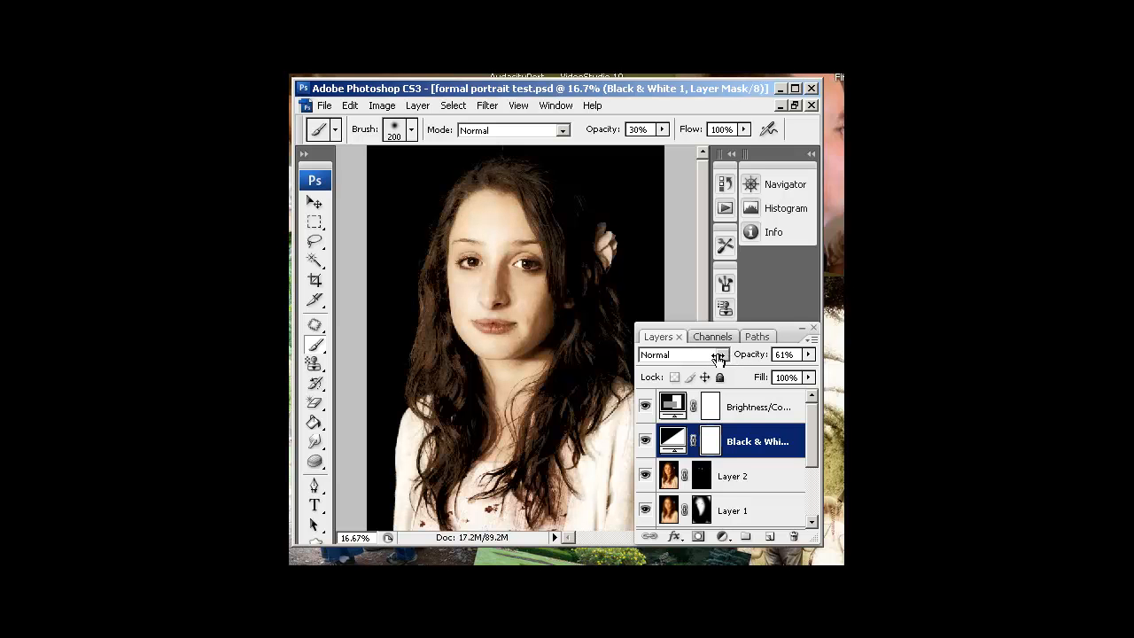
drag(717, 359, 719, 357)
Add a Curves adjustment layer above the Black & White layer and place shadow, midtone and highlight points on the RGB curve
click(722, 536)
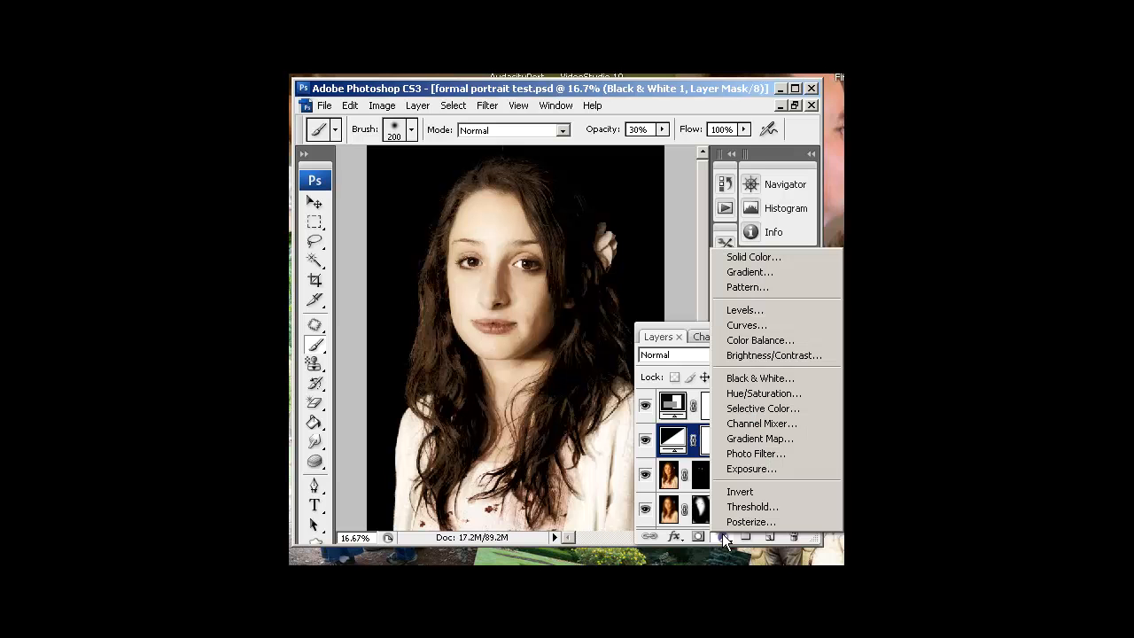
click(749, 326)
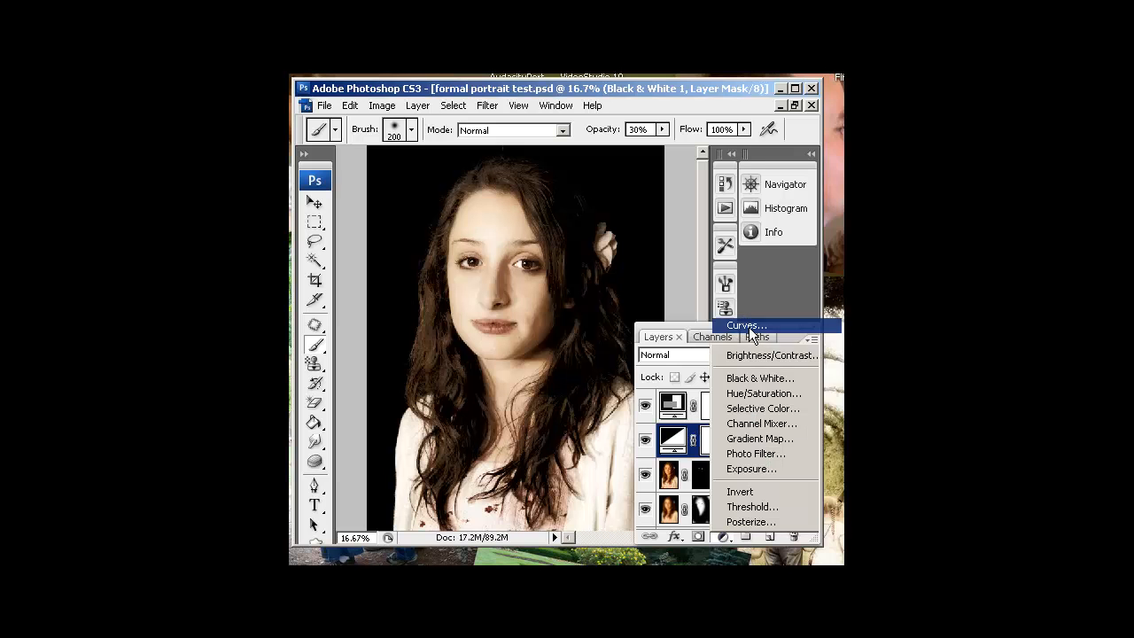
drag(726, 94, 696, 97)
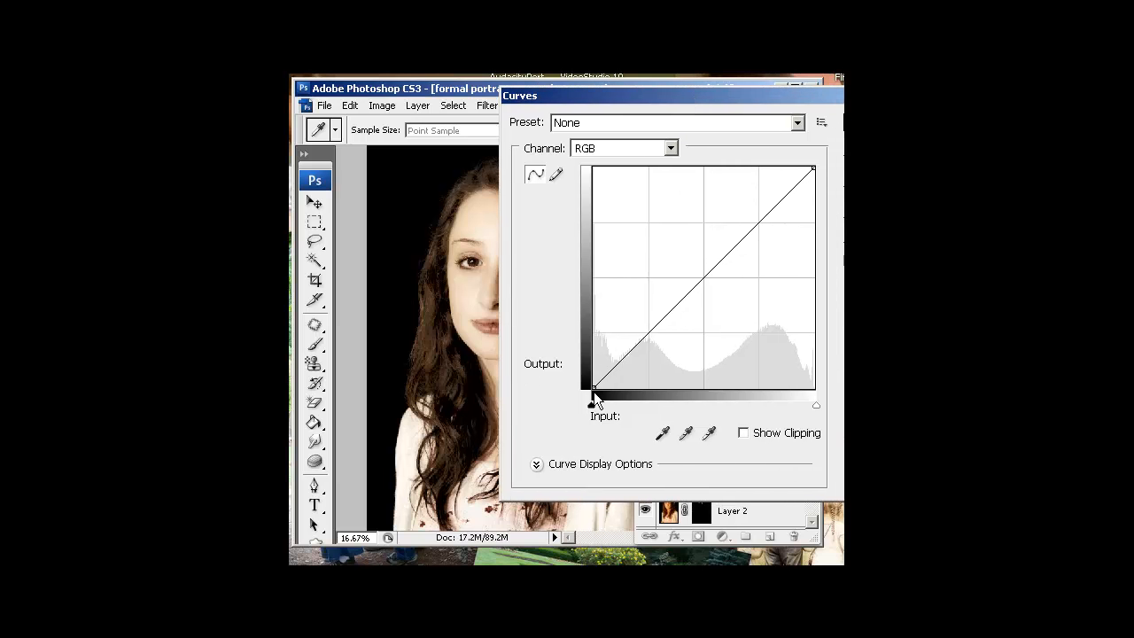
click(649, 334)
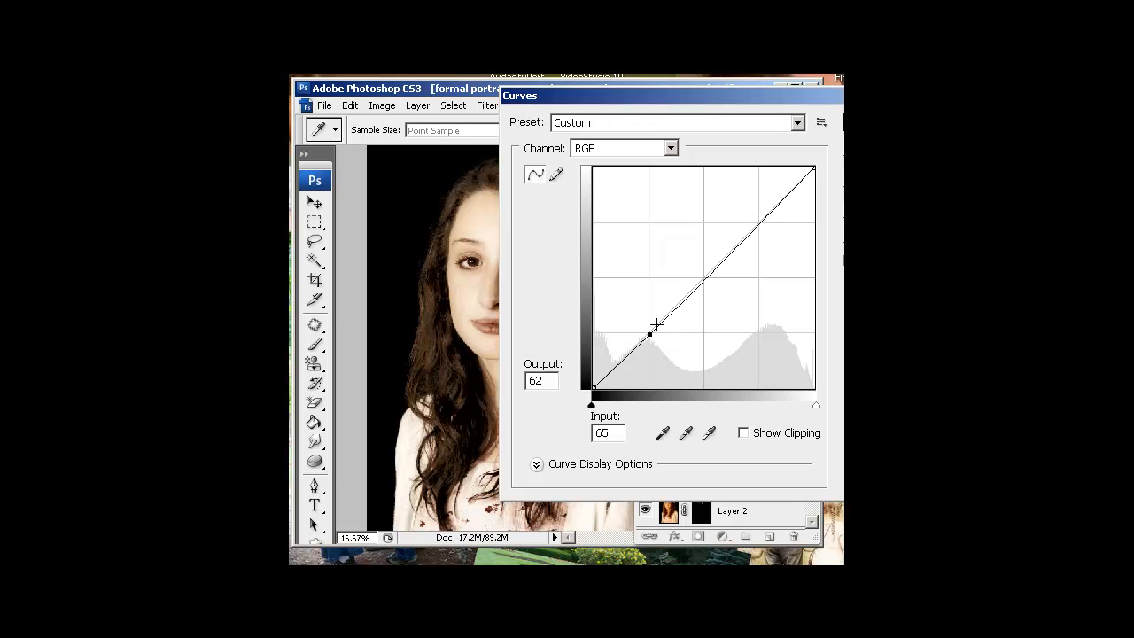
click(703, 280)
click(762, 223)
drag(698, 94, 747, 93)
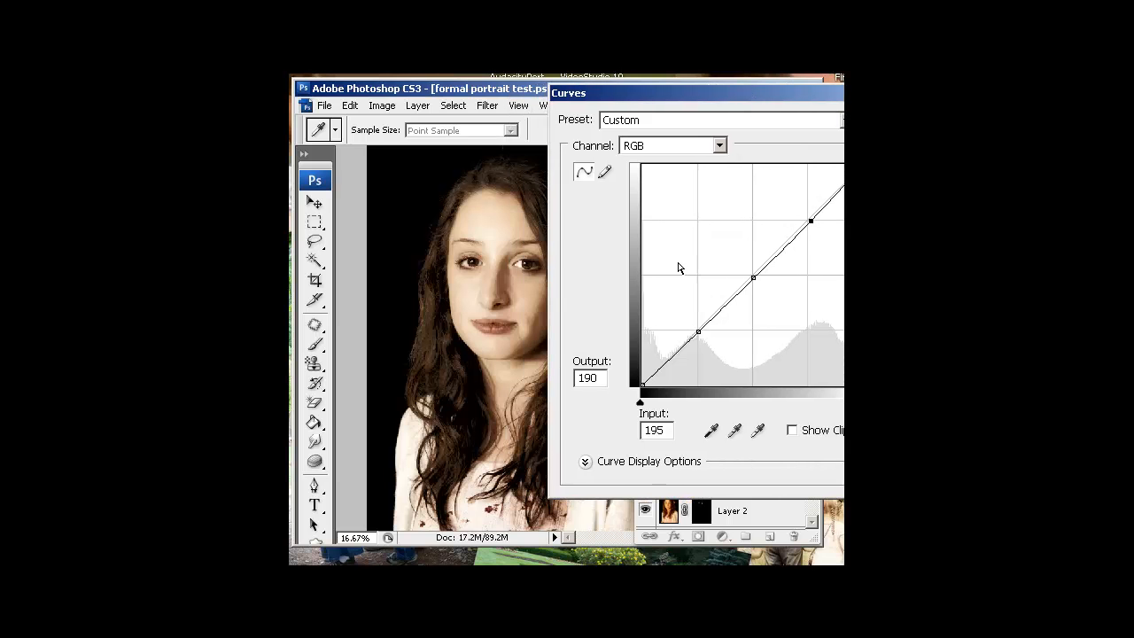
Shape the RGB curve into an S with points at input 63 output 41, input 131 output 134, and input 192 output 210
click(700, 335)
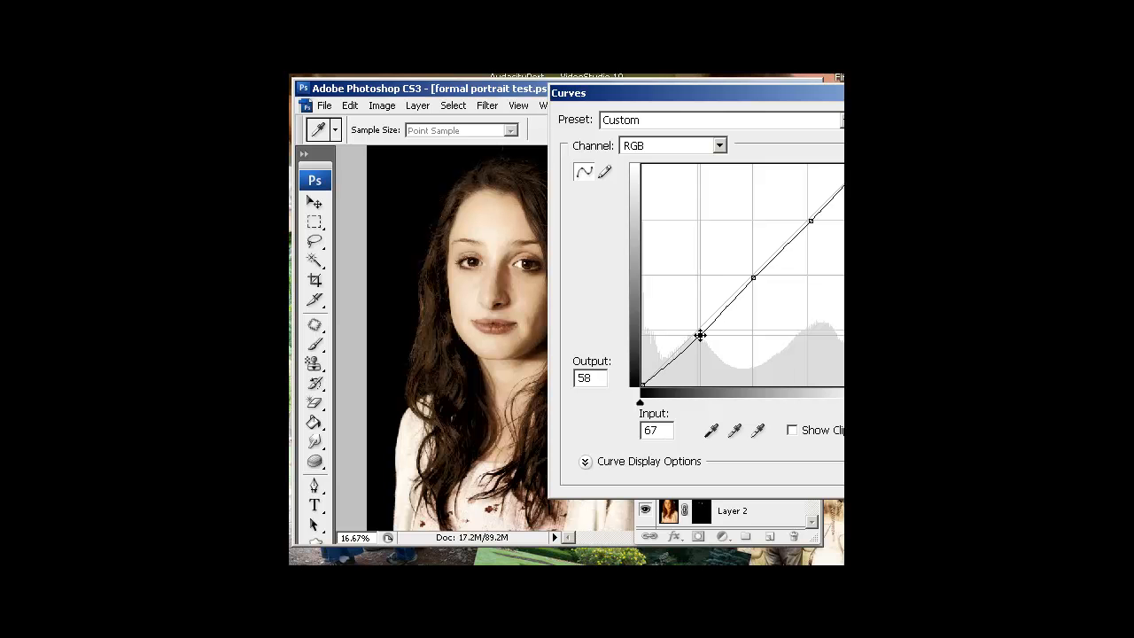
drag(699, 335, 691, 342)
mouse_move(752, 277)
mouse_down()
mouse_move(752, 266)
mouse_move(753, 278)
mouse_up()
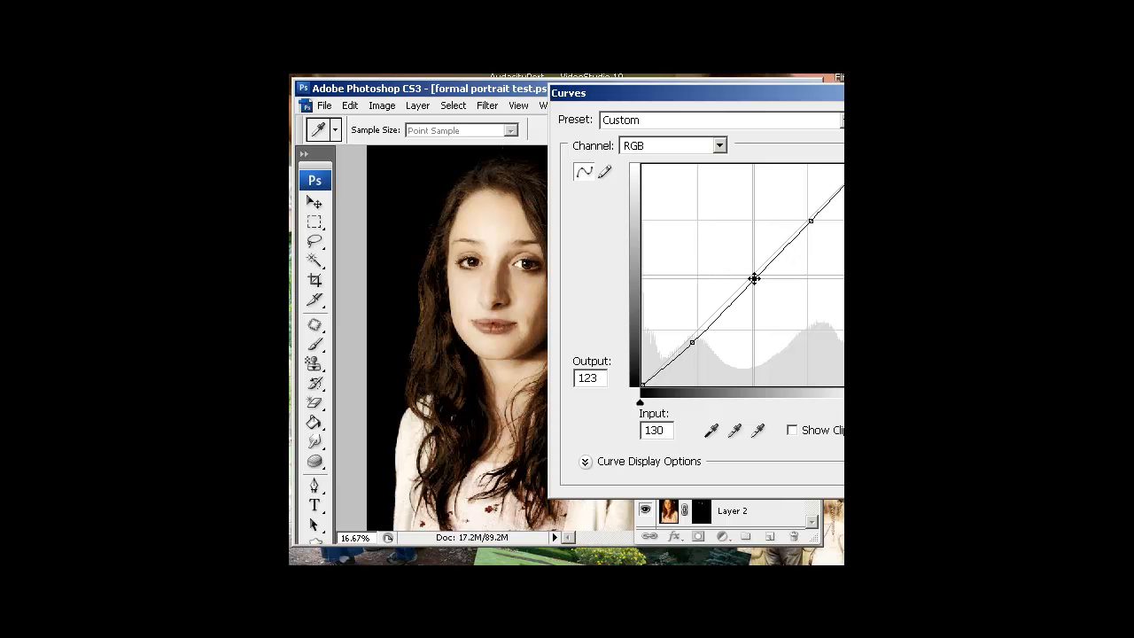
mouse_move(809, 224)
mouse_down()
mouse_move(807, 195)
mouse_move(808, 205)
mouse_up()
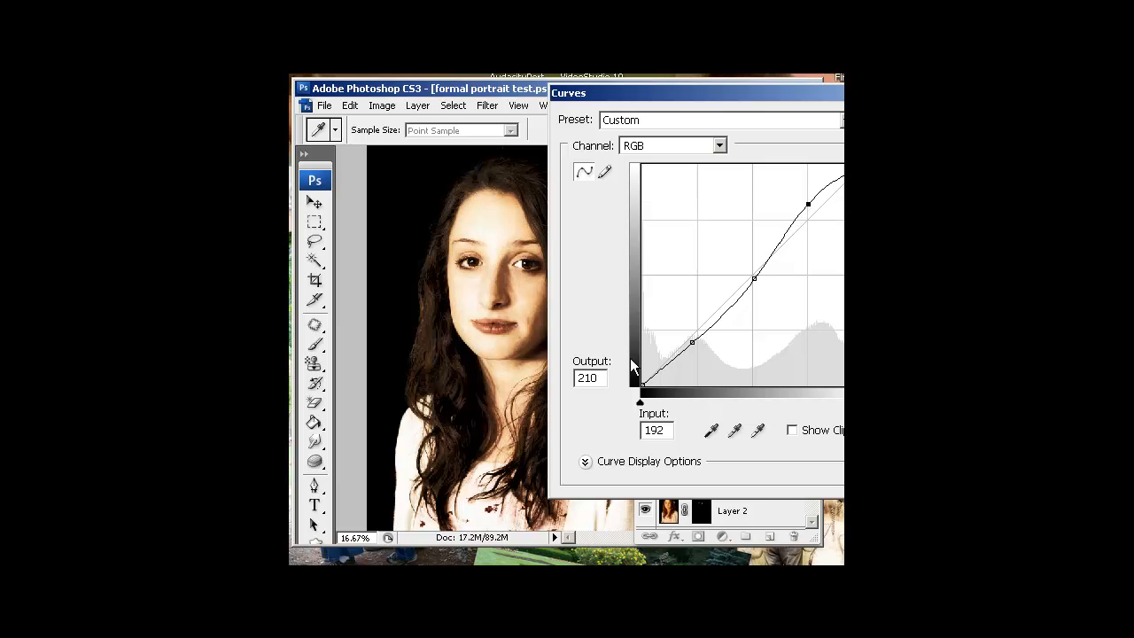
mouse_move(692, 343)
mouse_down()
mouse_move(697, 356)
mouse_move(697, 345)
mouse_up()
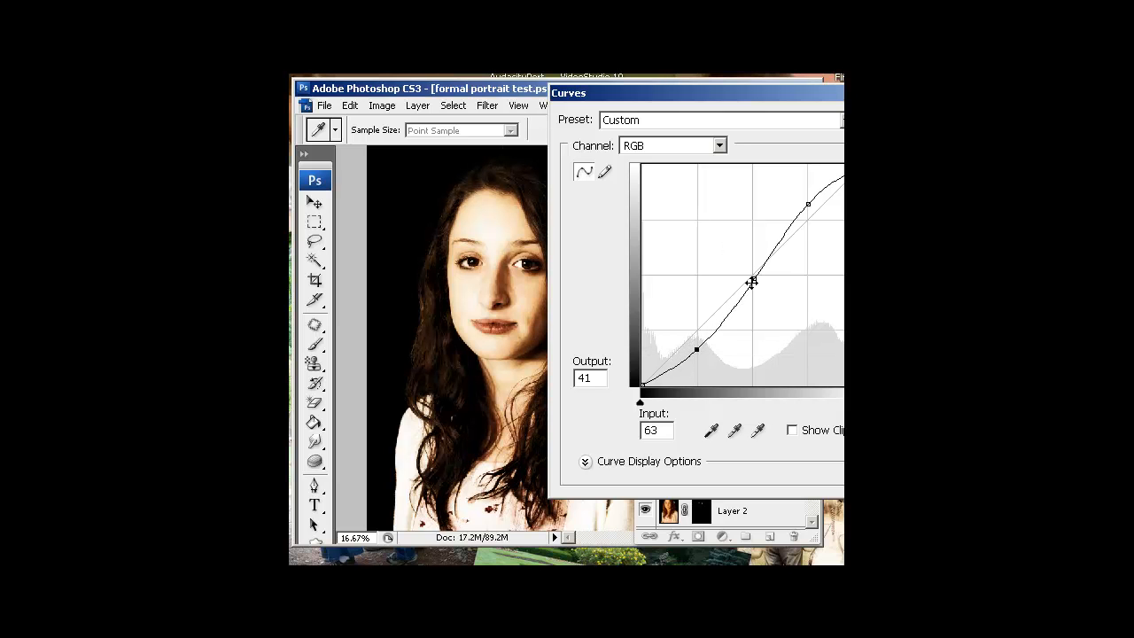
drag(754, 279, 754, 268)
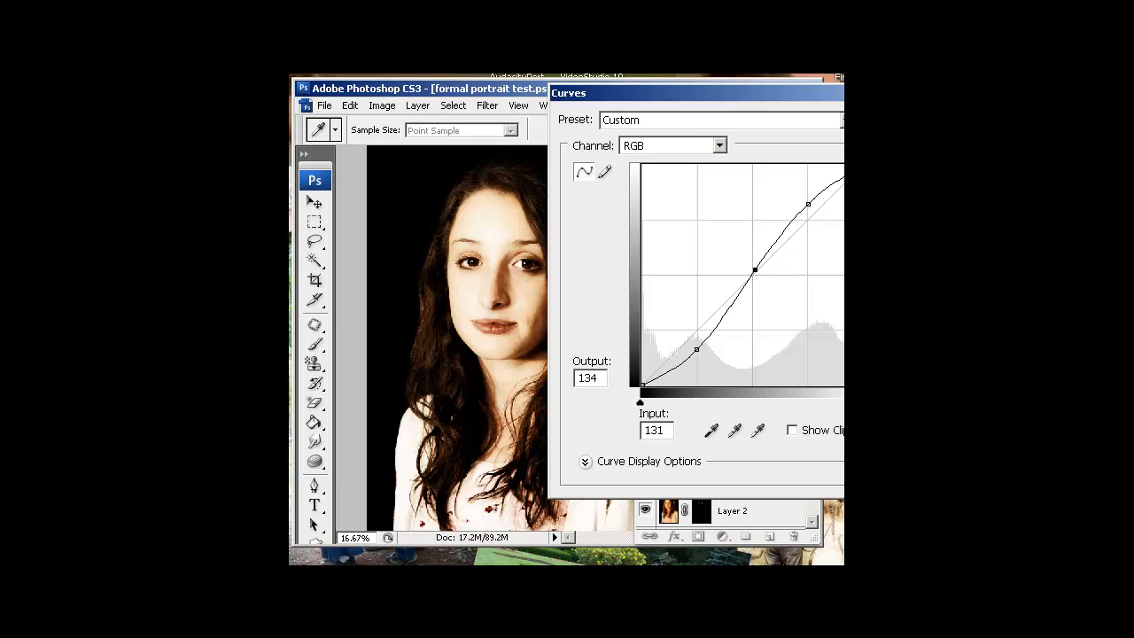
key(Return)
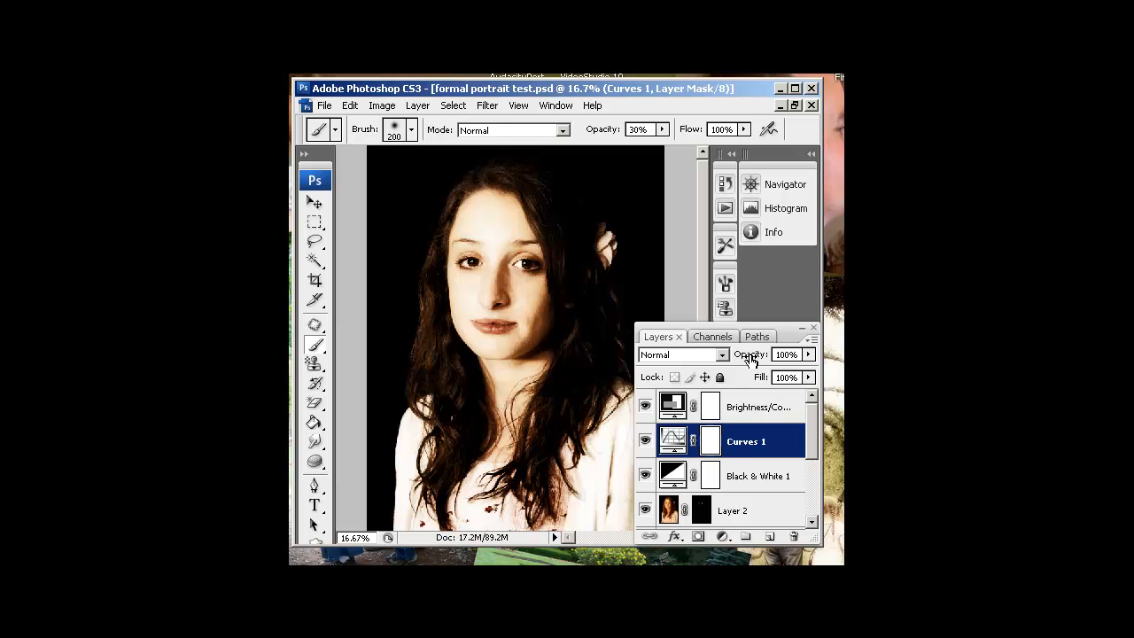
Set the Curves layer's opacity to 93% and compare the portrait with the Brightness/Contrast and Curves layers hidden and shown
drag(751, 356, 748, 357)
drag(742, 357, 746, 357)
drag(448, 88, 448, 76)
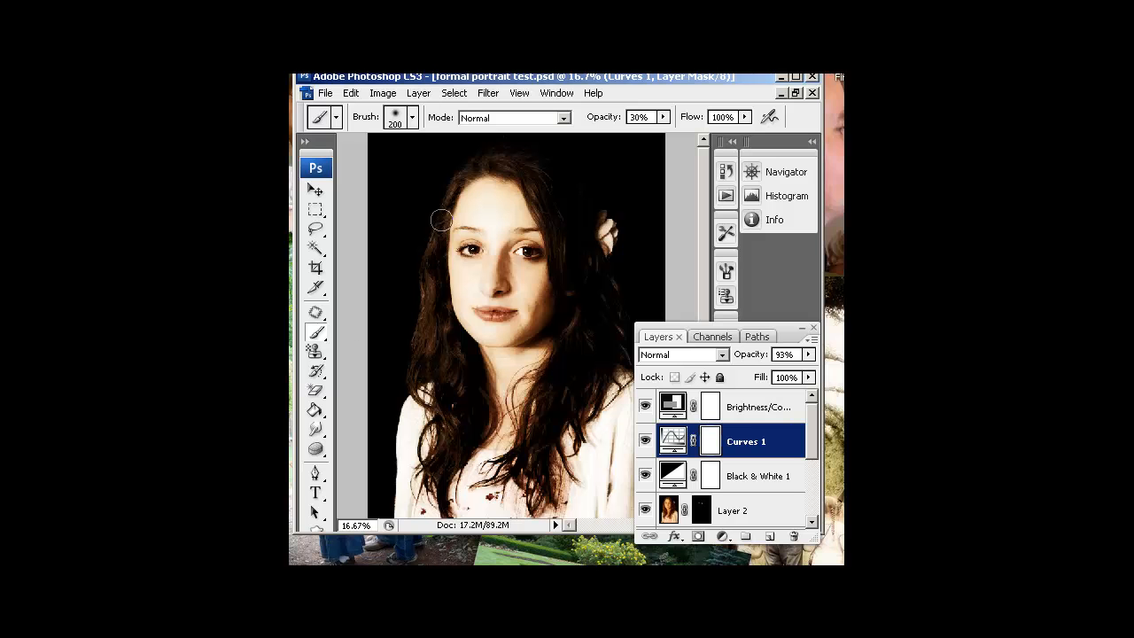
click(646, 408)
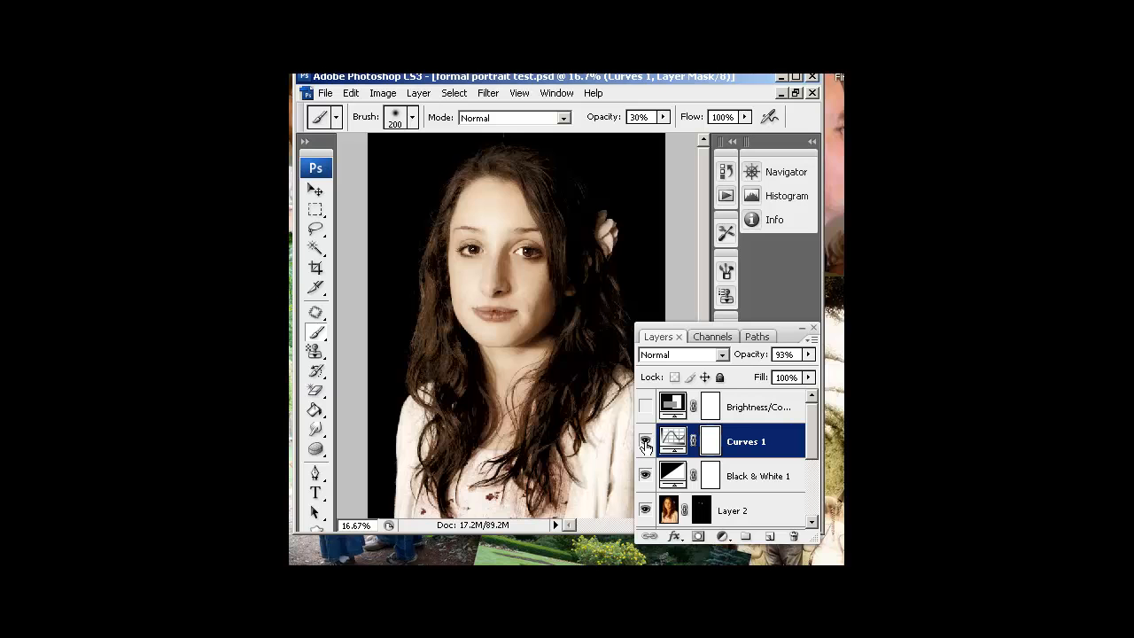
click(645, 443)
click(645, 443)
click(646, 412)
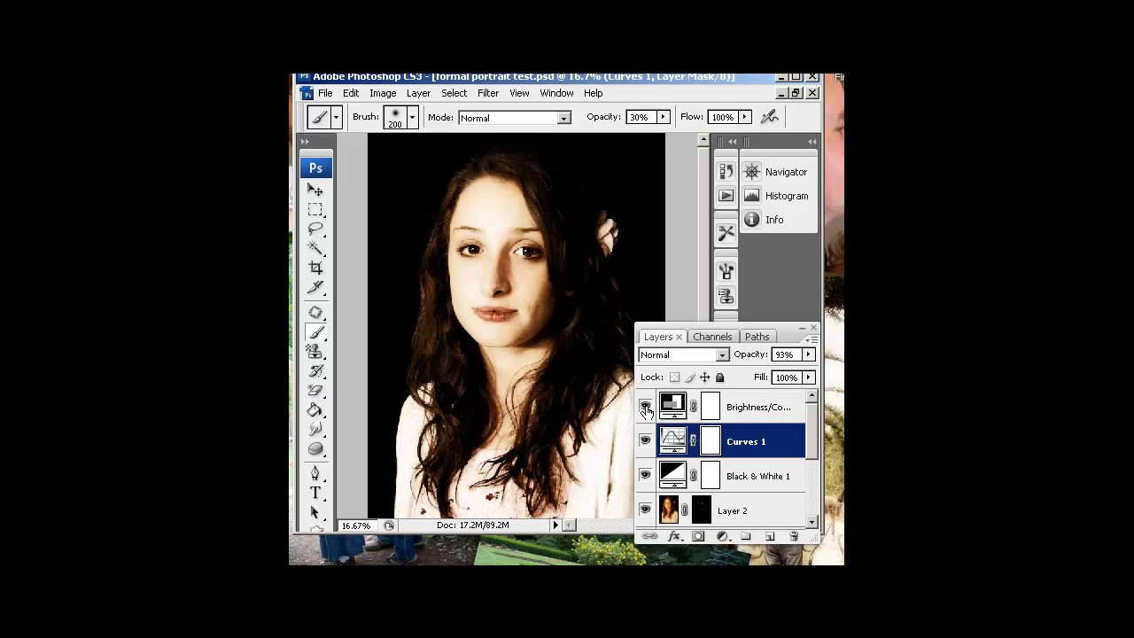
Paint over the hair on the Brightness/Contrast layer mask with the 200-size brush at 30% opacity to soften the contrast there
click(734, 414)
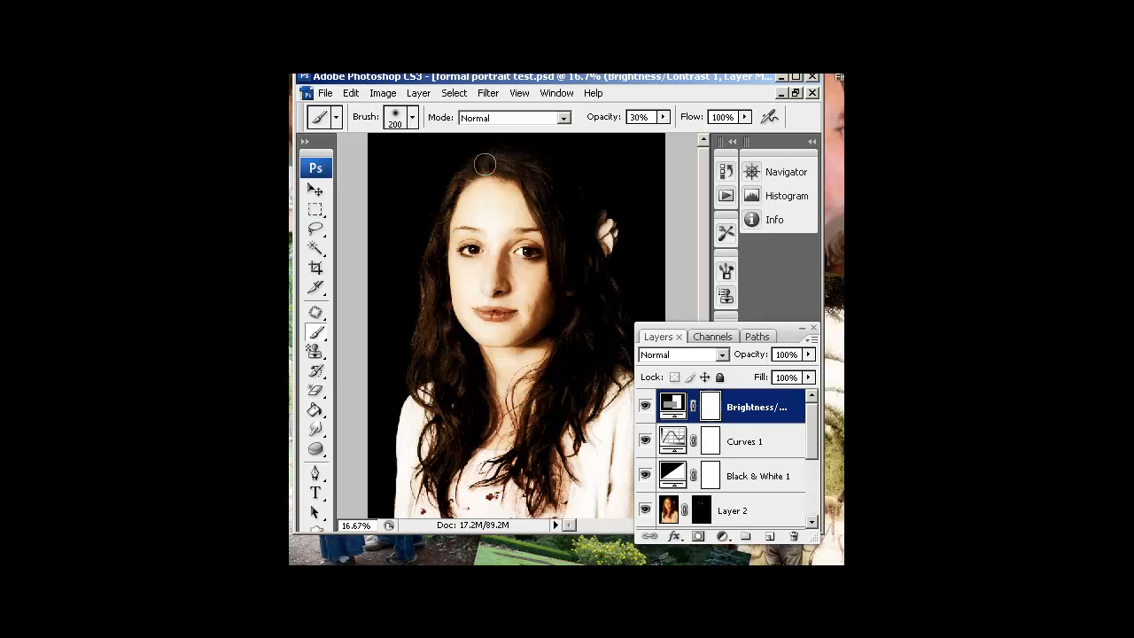
mouse_move(497, 163)
mouse_down()
mouse_move(421, 279)
mouse_move(429, 246)
mouse_move(429, 298)
mouse_up()
mouse_move(498, 160)
mouse_down()
mouse_move(530, 165)
mouse_move(521, 178)
mouse_move(537, 180)
mouse_move(517, 170)
mouse_move(558, 193)
mouse_move(558, 181)
mouse_move(605, 213)
mouse_move(587, 212)
mouse_move(600, 289)
mouse_up()
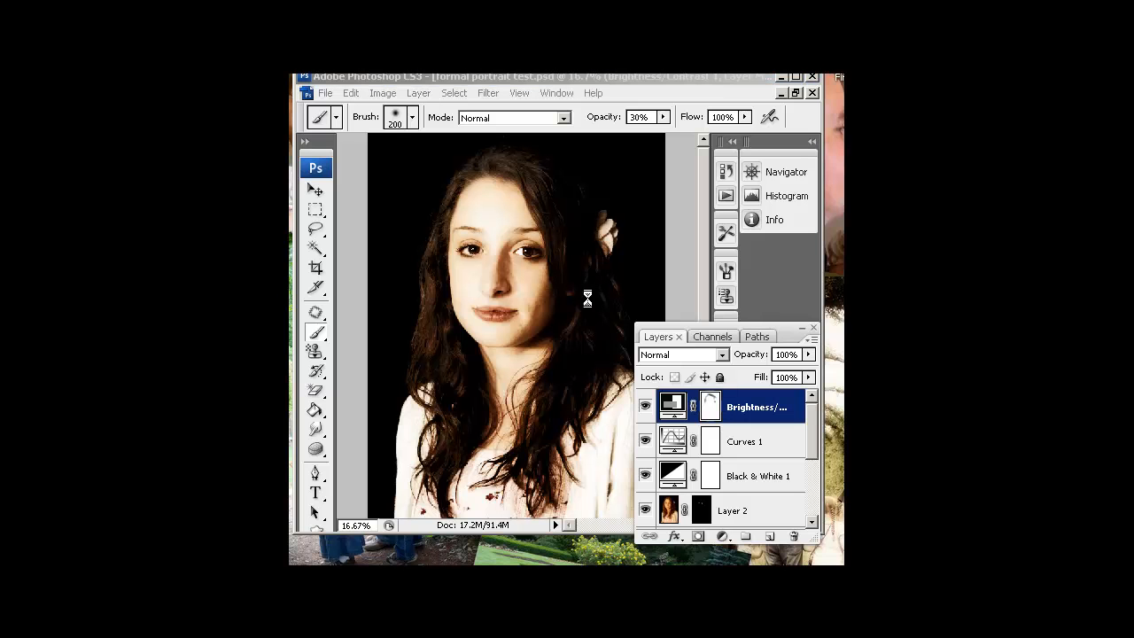
mouse_move(587, 296)
mouse_down()
mouse_move(581, 342)
mouse_move(574, 286)
mouse_move(567, 334)
mouse_move(581, 334)
mouse_move(576, 375)
mouse_move(605, 353)
mouse_move(605, 281)
mouse_move(573, 330)
mouse_move(566, 270)
mouse_move(568, 302)
mouse_up()
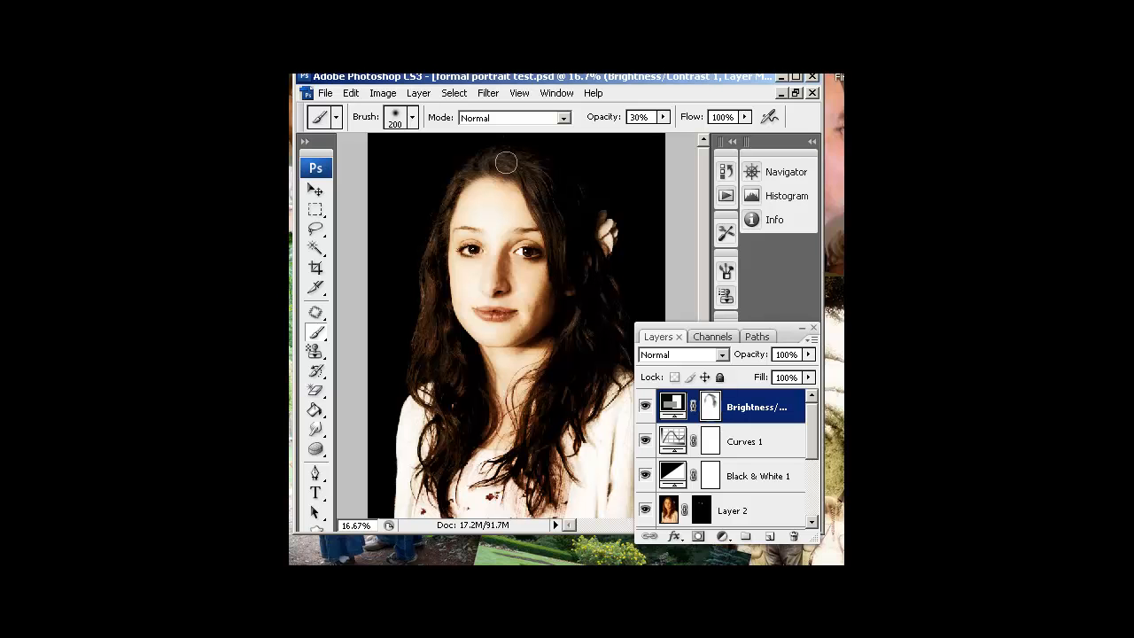
mouse_move(461, 425)
mouse_down()
mouse_move(442, 456)
mouse_move(476, 408)
mouse_up()
Collapse the Layers panel to view the whole portrait unobstructed
drag(416, 76, 424, 103)
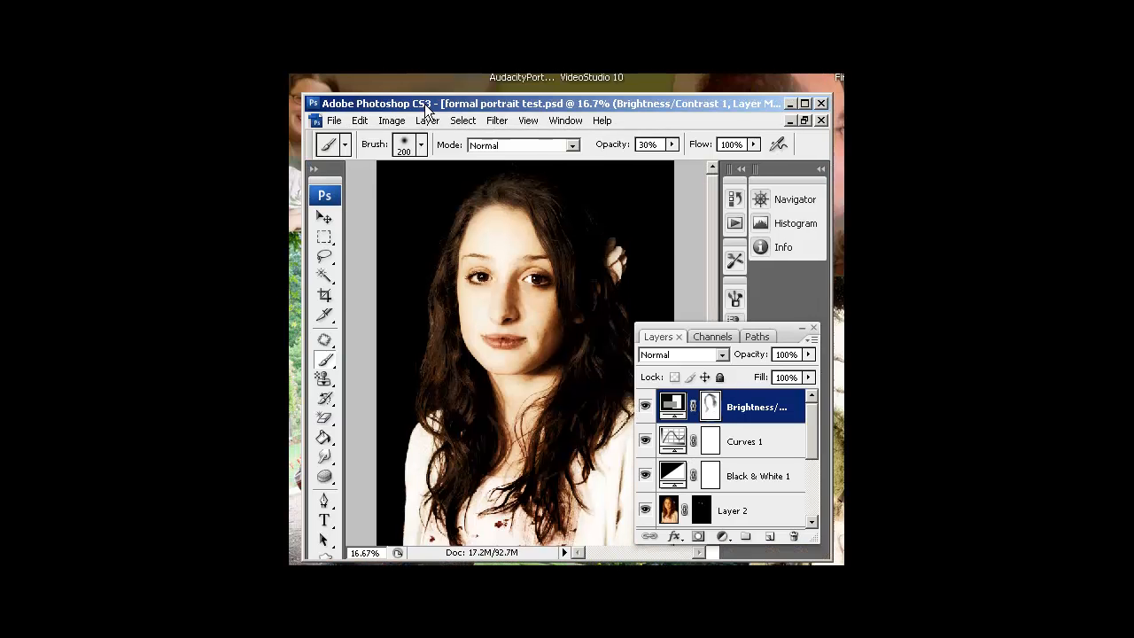
click(801, 328)
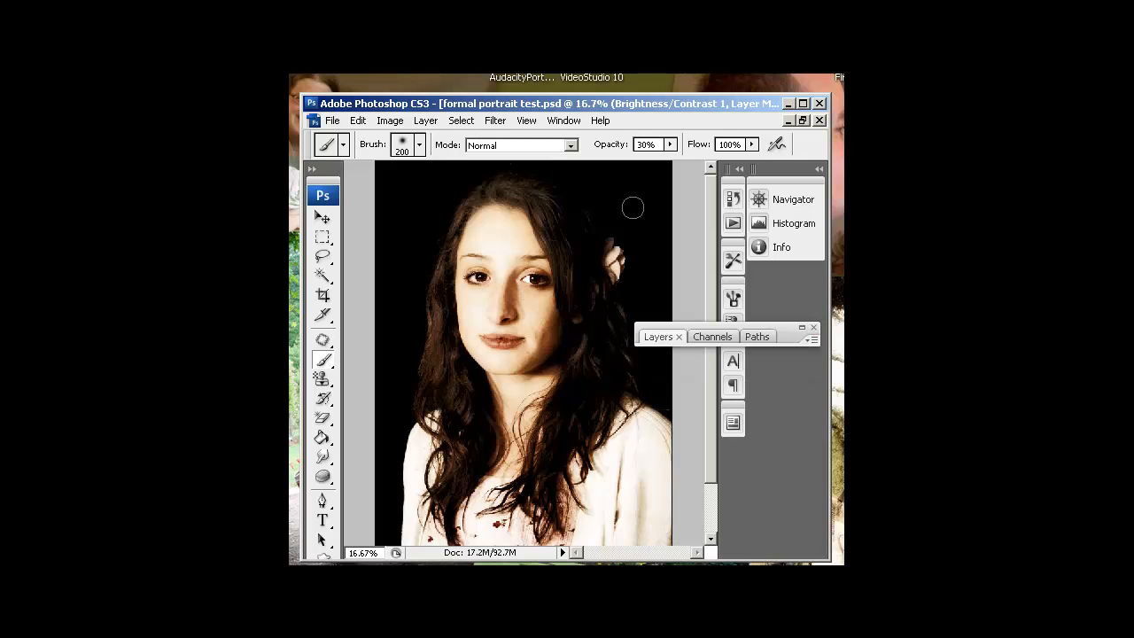
drag(331, 108, 332, 101)
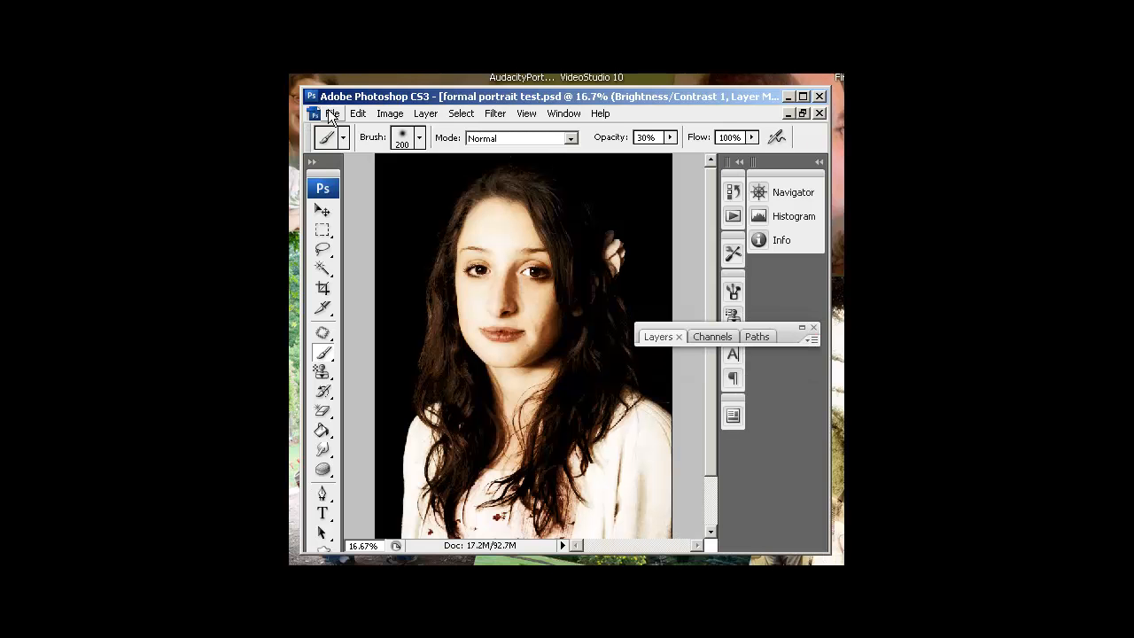
Set up saving the portrait under a new name, "formal portrait test.jpg", in JPEG format
click(333, 113)
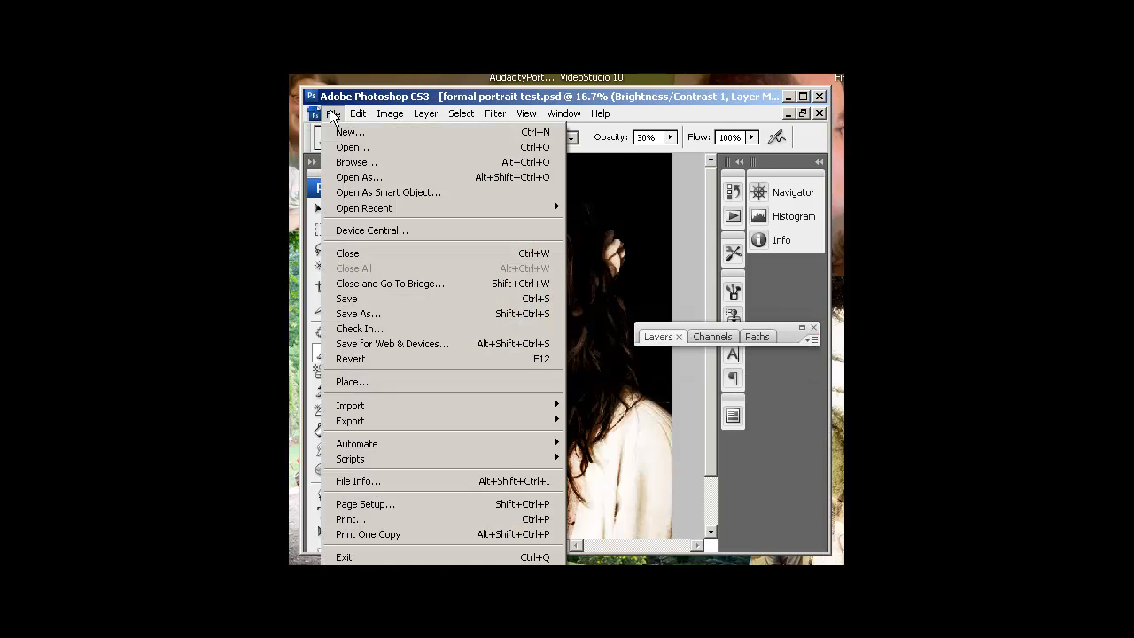
click(367, 315)
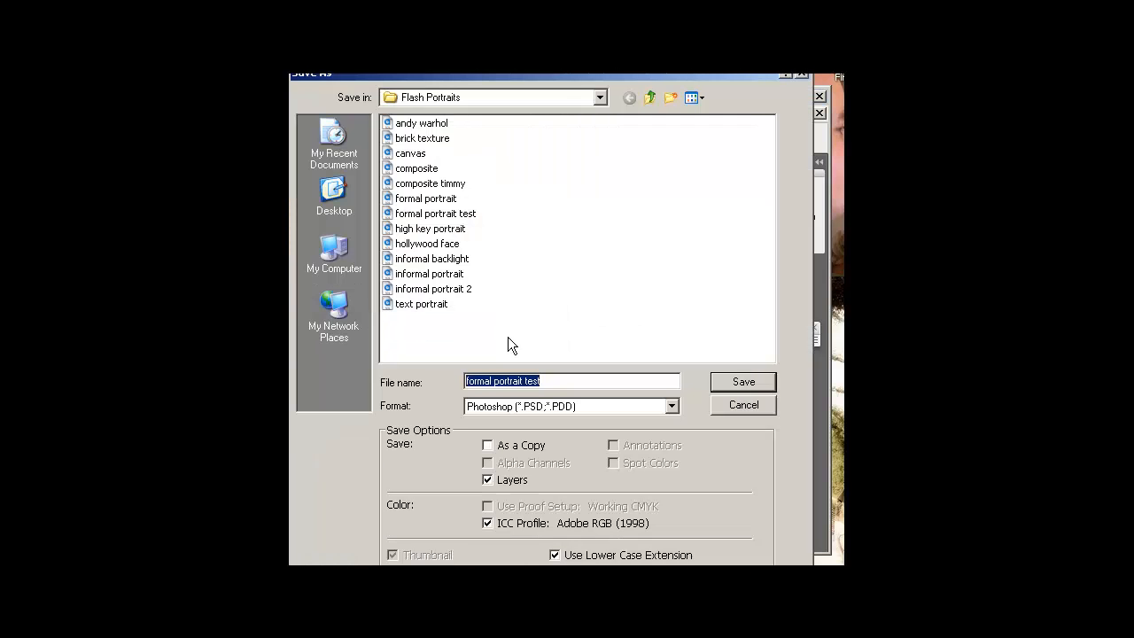
click(551, 380)
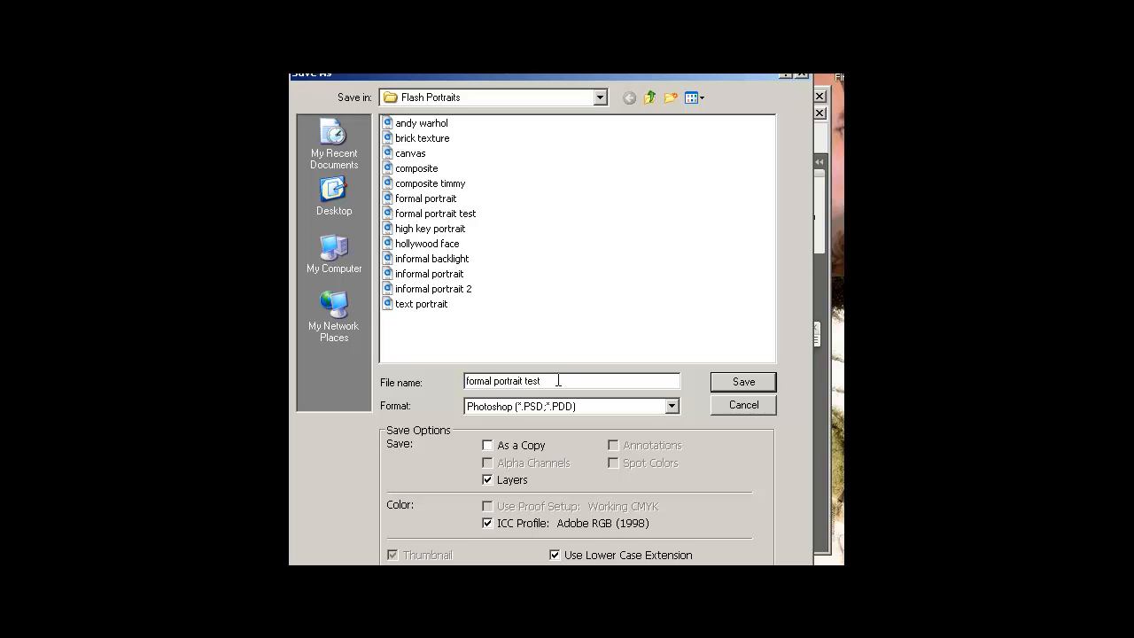
text(.jpg)
click(588, 405)
click(563, 492)
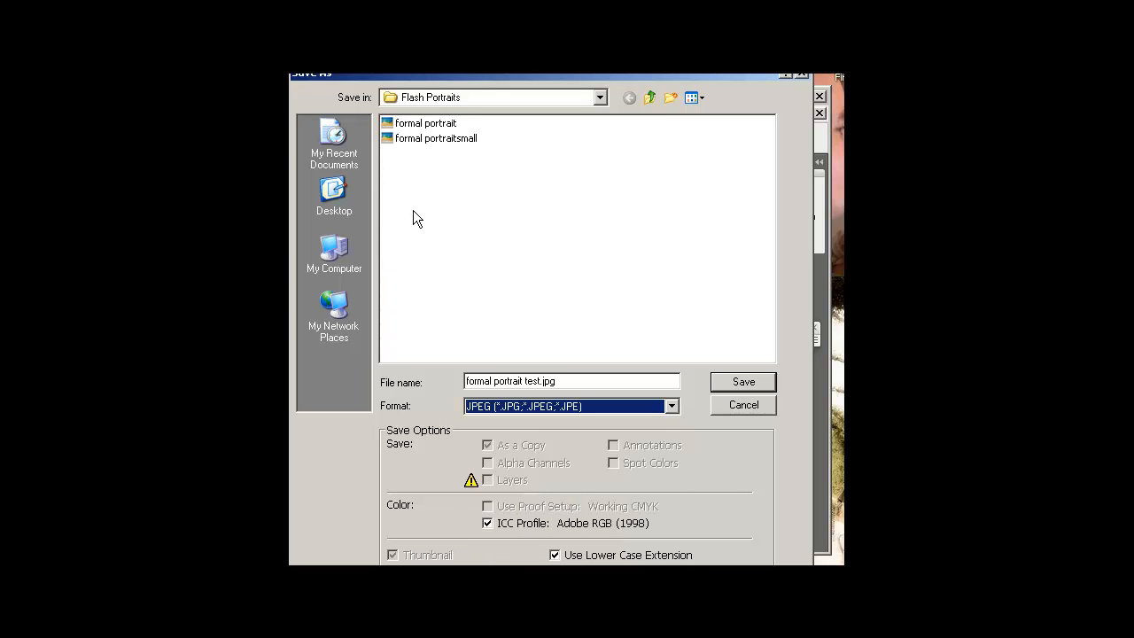
Save the JPEG copy to the Desktop and raise its image quality in the JPEG options
click(368, 210)
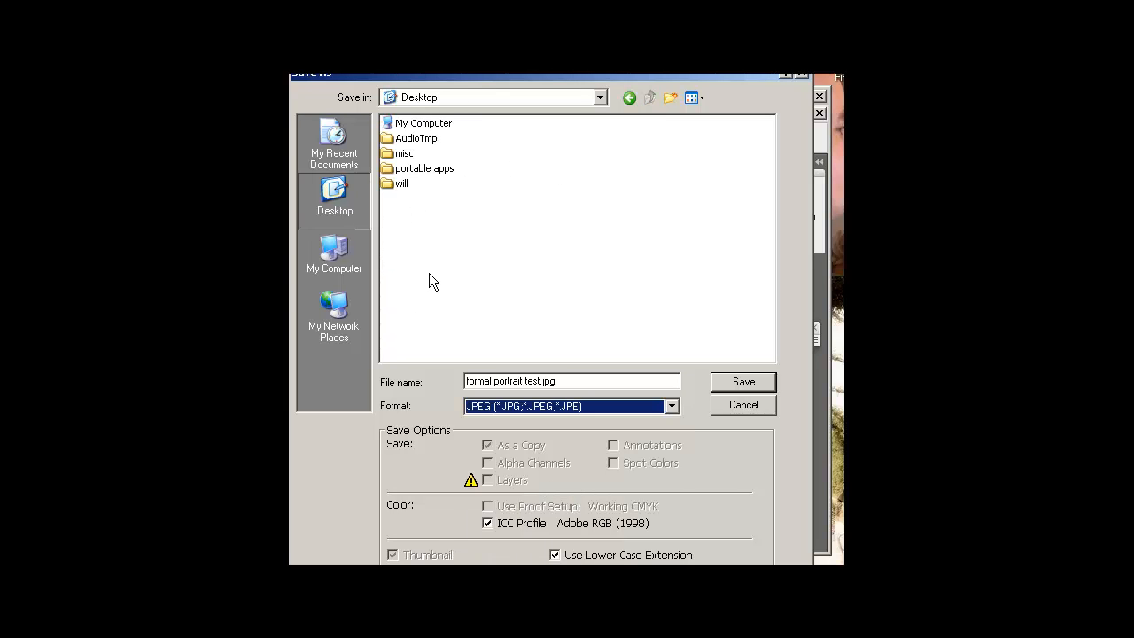
click(722, 381)
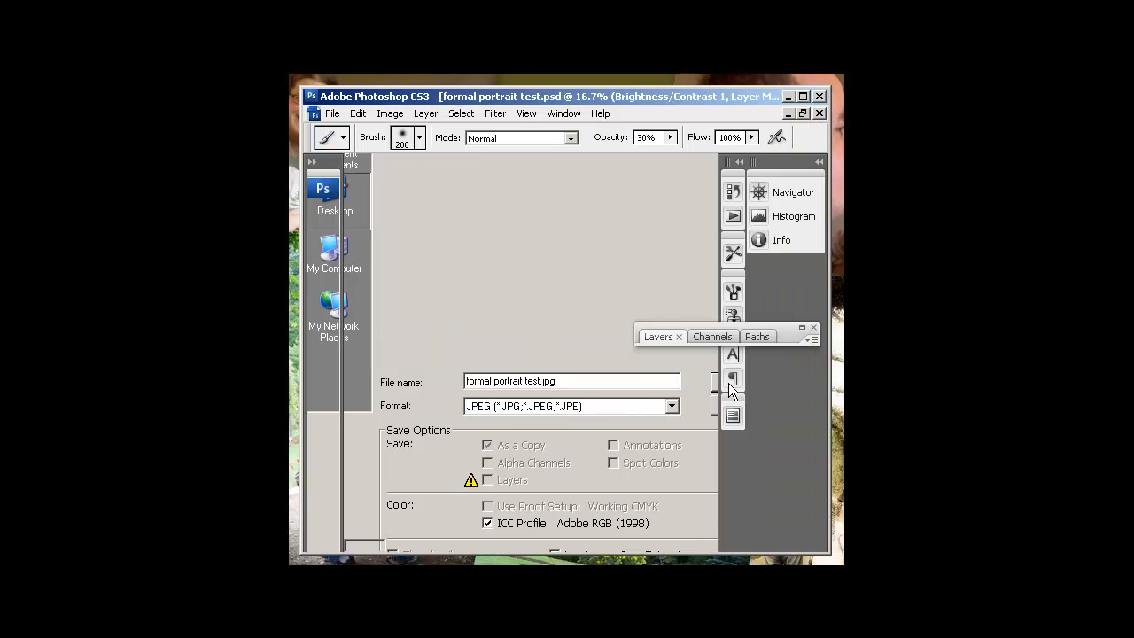
drag(431, 186, 542, 160)
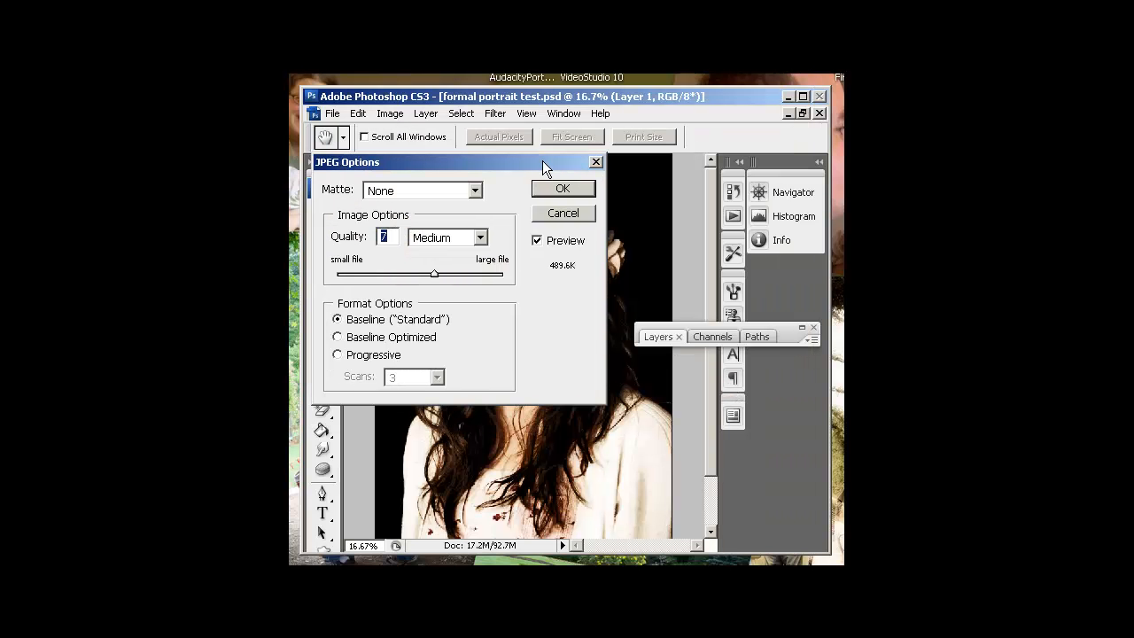
drag(434, 276, 485, 275)
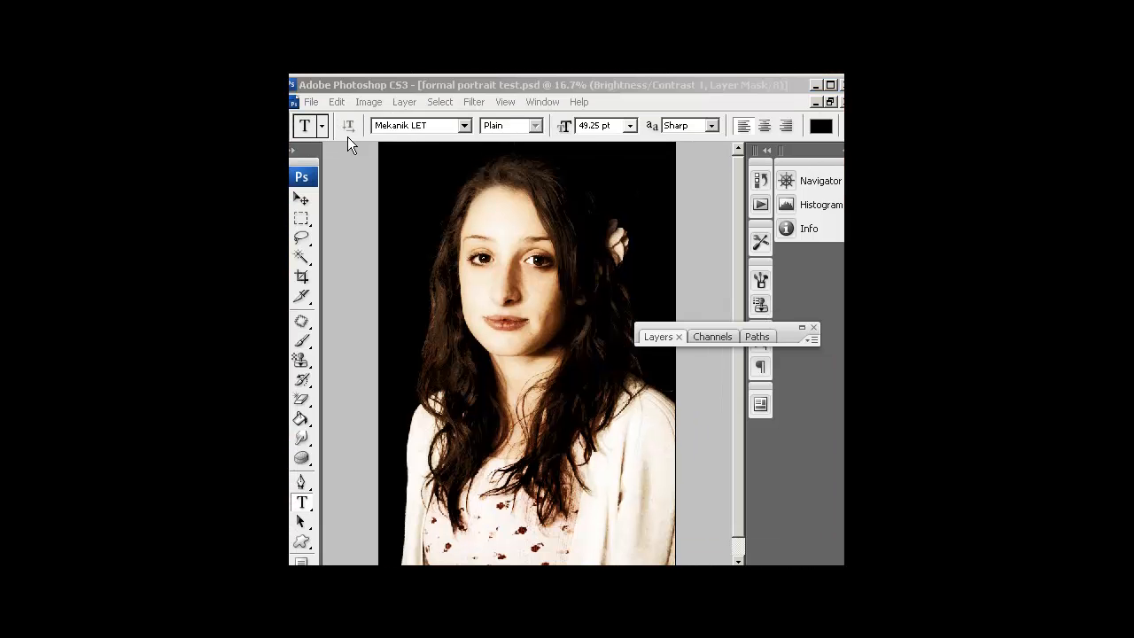
Check the portrait's pixel dimensions, document size and resolution in Image Size
click(358, 85)
click(367, 103)
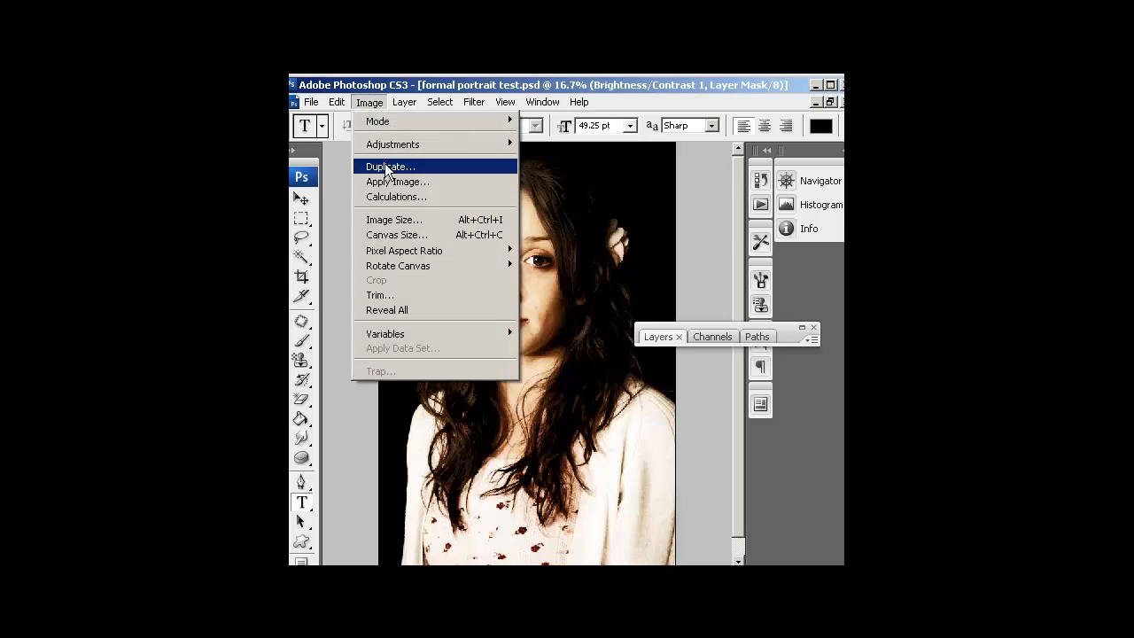
click(392, 220)
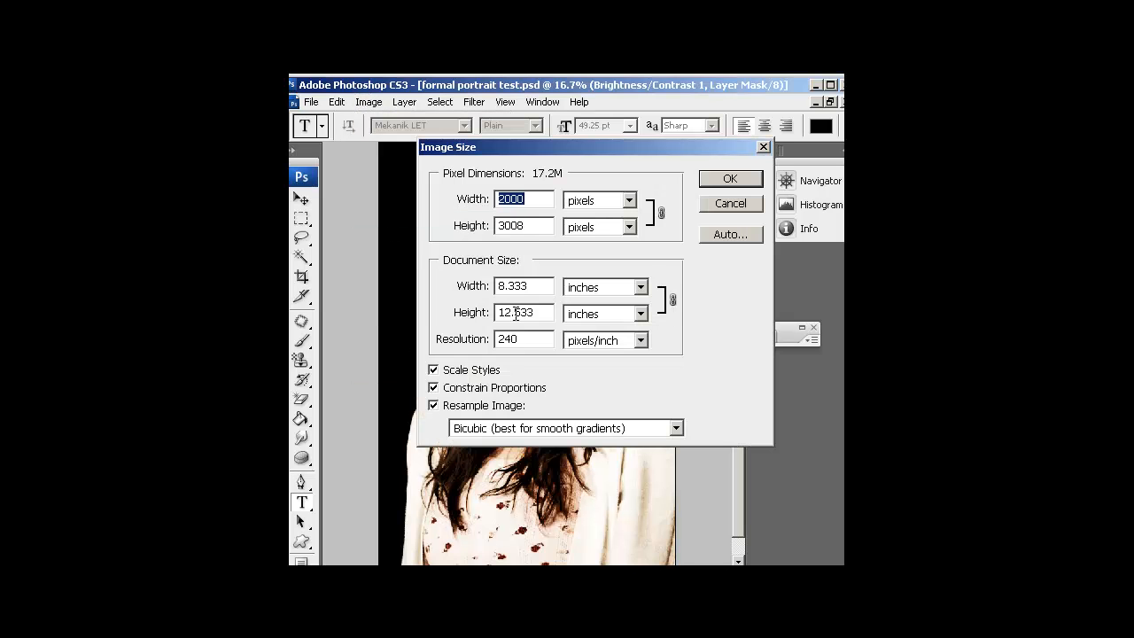
click(735, 178)
Create a new 7 x 11 inch RGB document at 72 pixels/inch with a white background
click(311, 102)
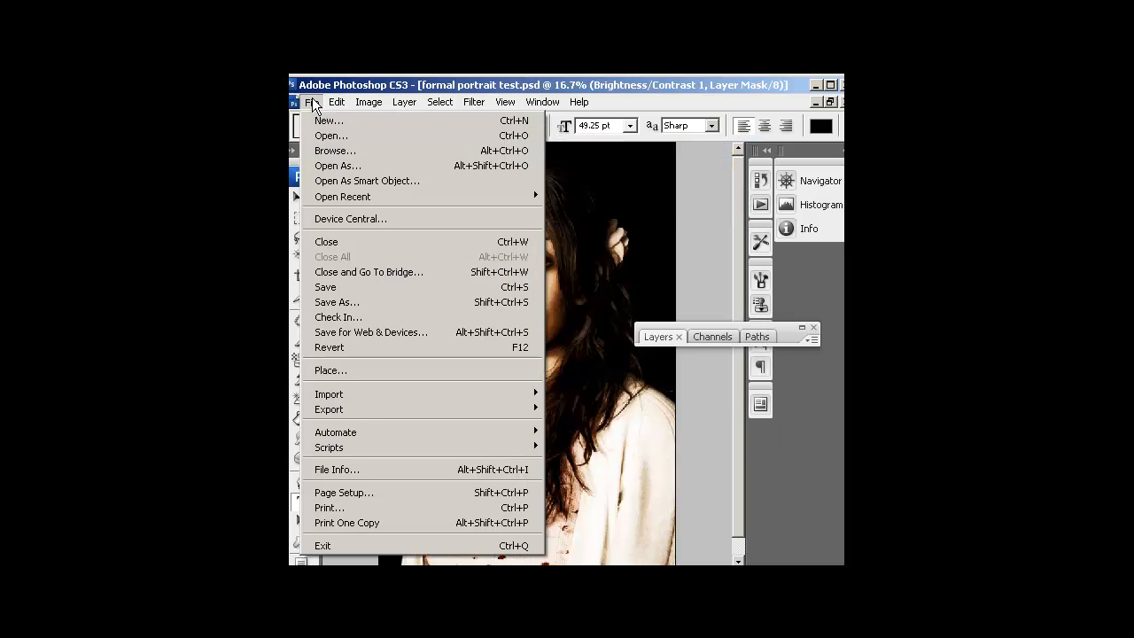
mouse_move(334, 104)
click(315, 120)
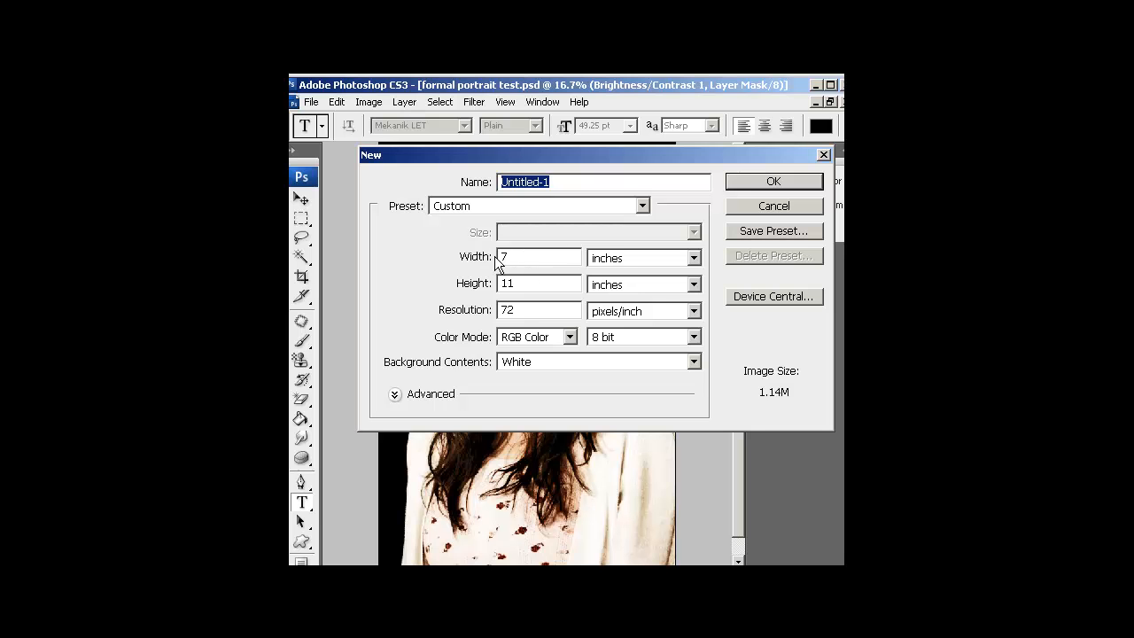
click(764, 183)
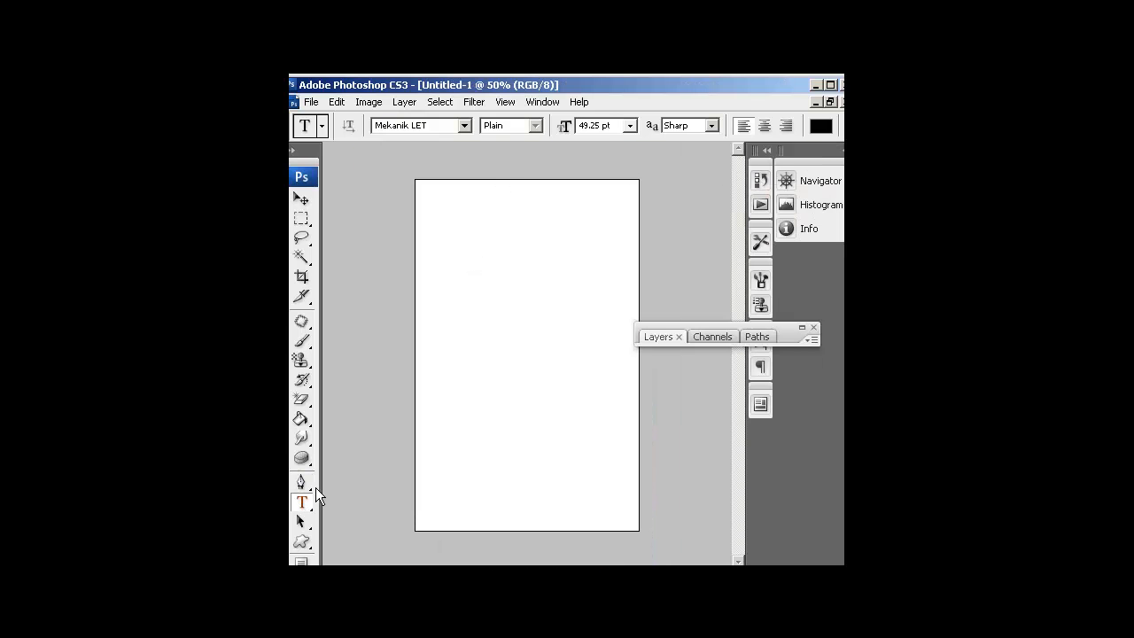
Add the subject's first name as four separate text layers down the page in 49.25 pt Mekanik LET
click(458, 259)
text(Jenny)
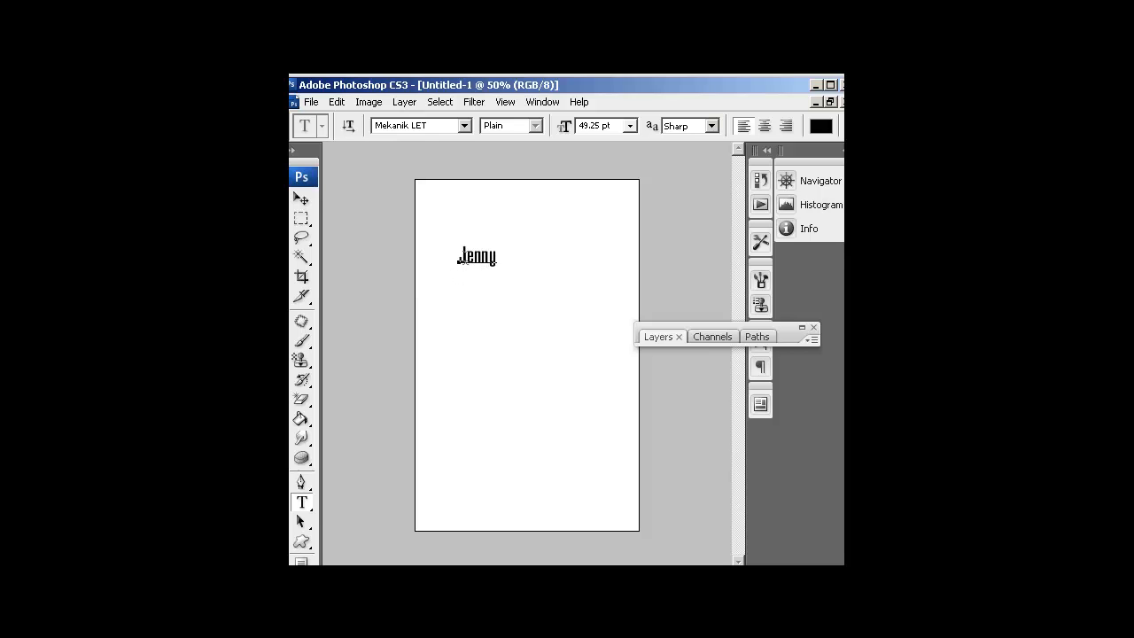
key(ctrl)
key(ctrl+Return)
click(466, 292)
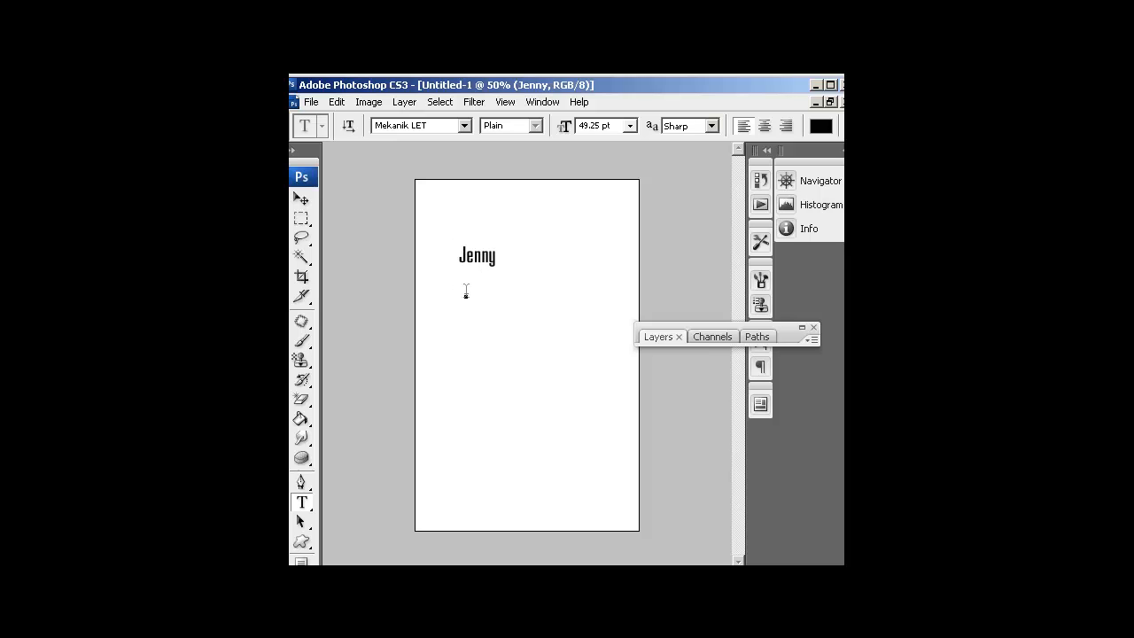
text(Jenny)
key(ctrl+Return)
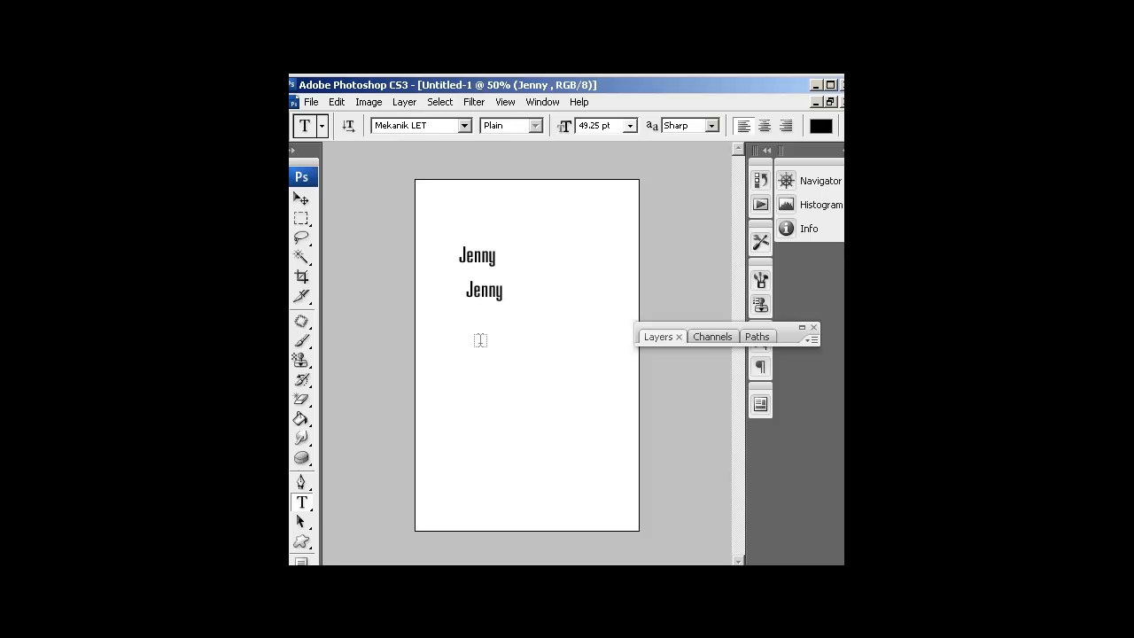
click(478, 341)
text(Jenny)
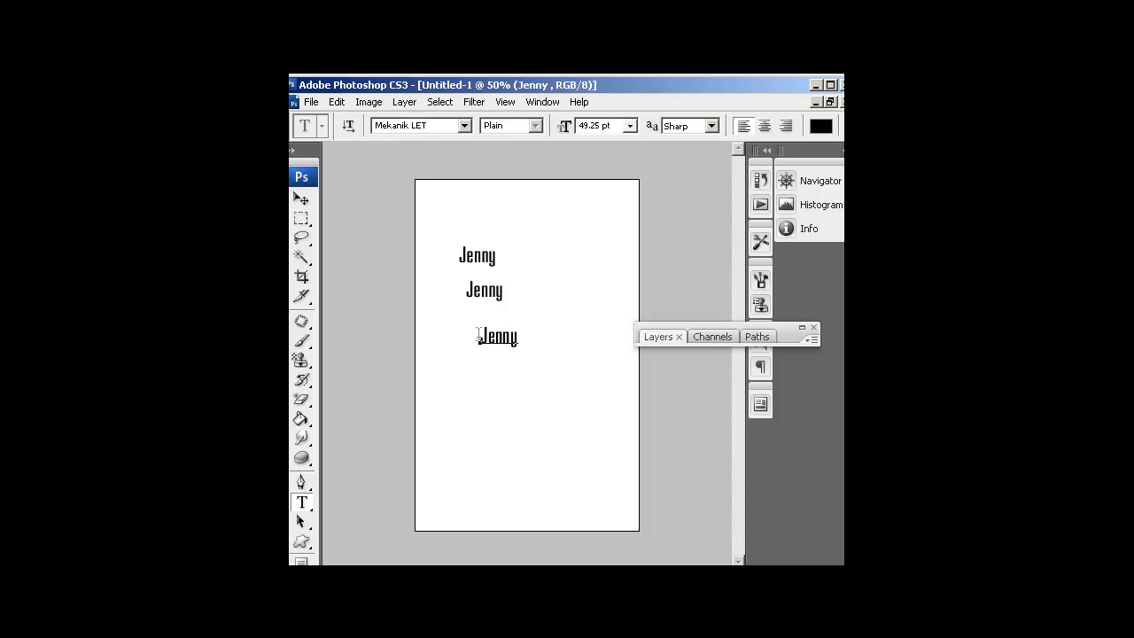
key(ctrl+Return)
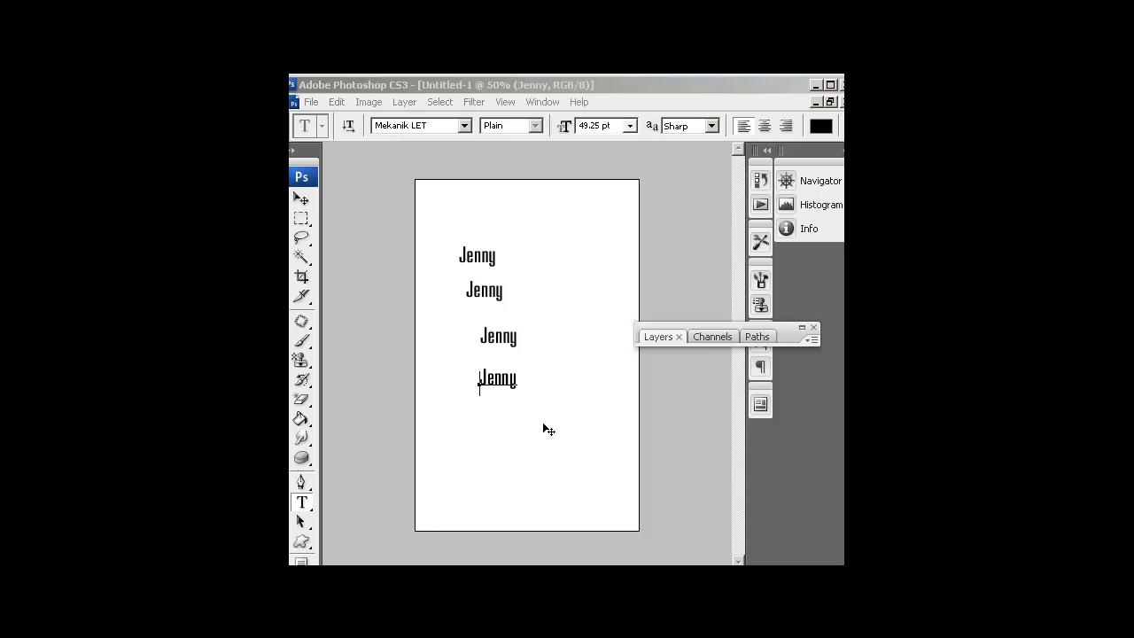
Change the font of the lowest name text to Lucida Console
click(530, 384)
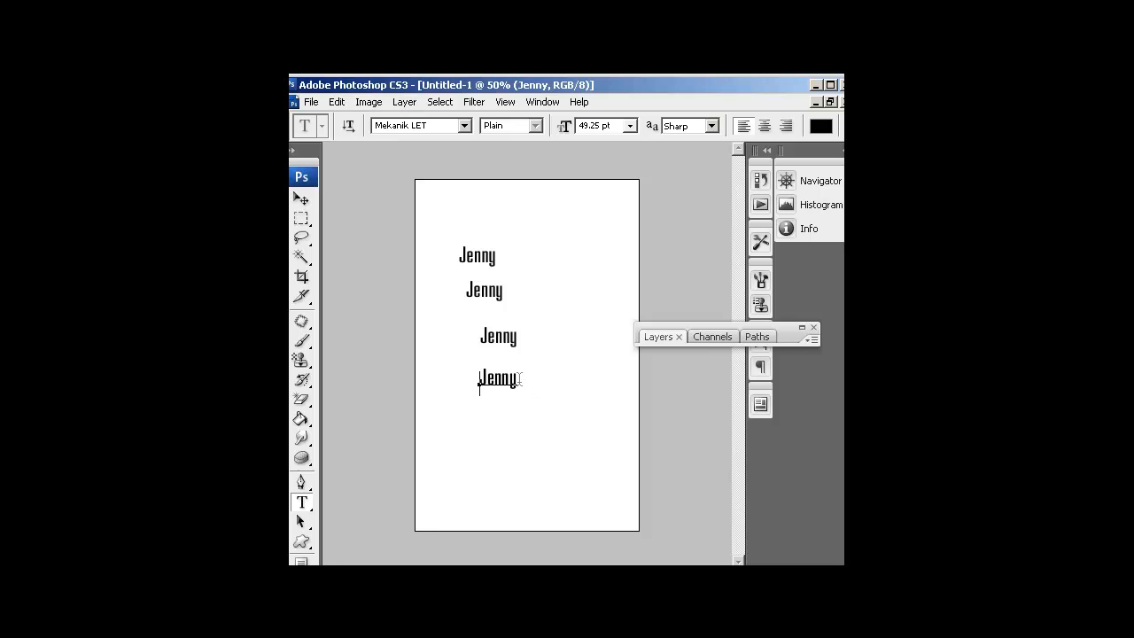
double_click(497, 376)
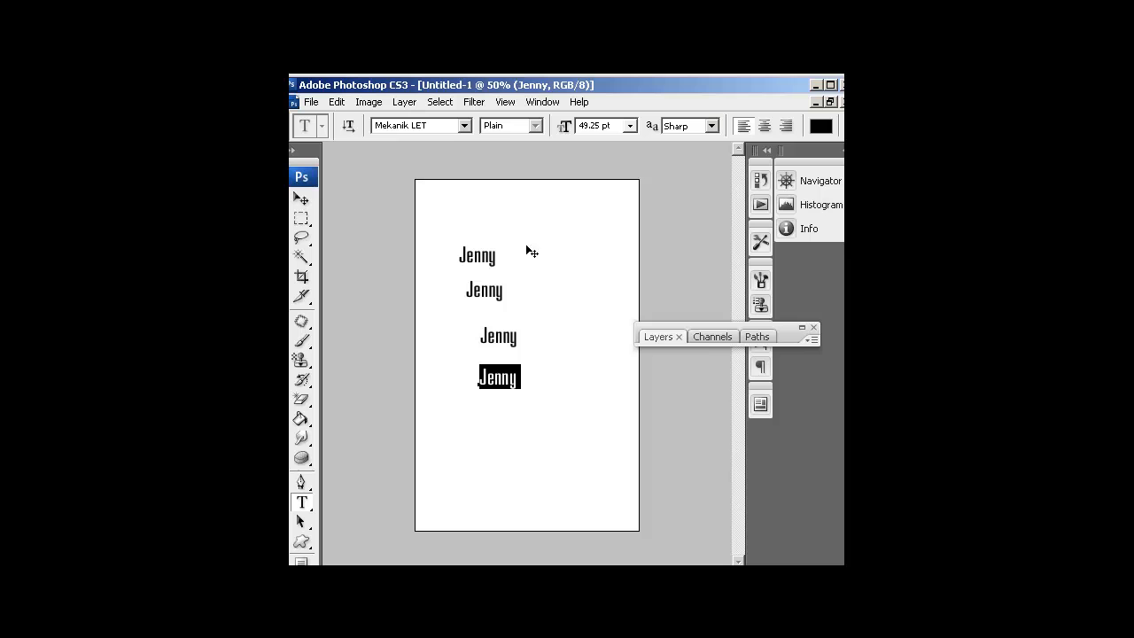
click(433, 125)
key(Up)
key(Up)
key(Up)
key(Up)
key(Up)
key(Up)
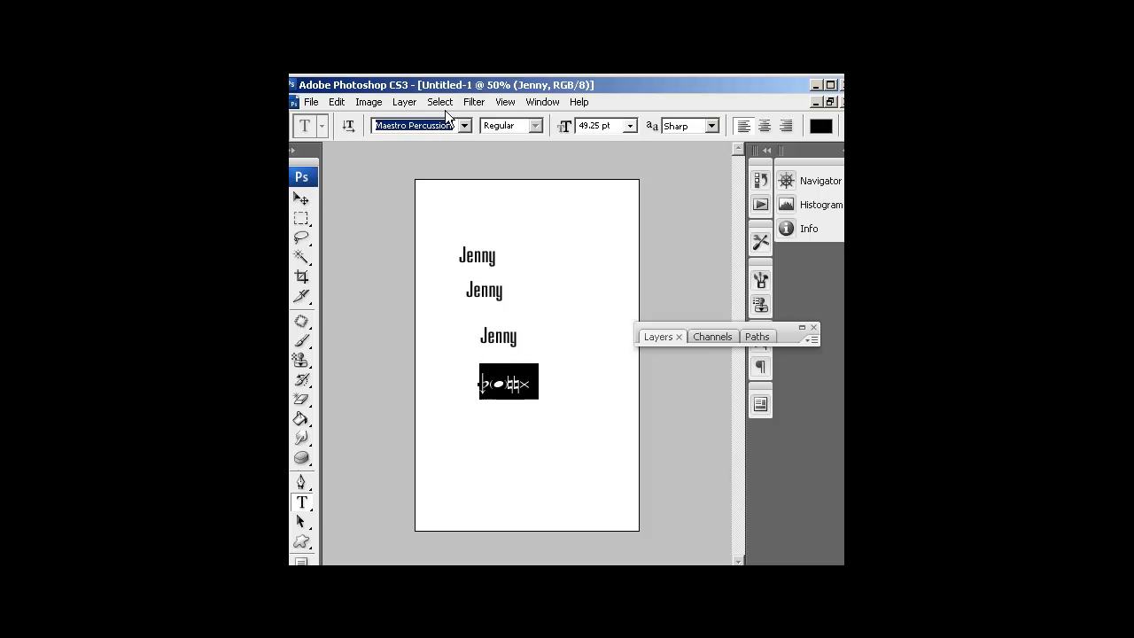
key(Up)
key(Up)
key(Up)
key(Up)
key(Up)
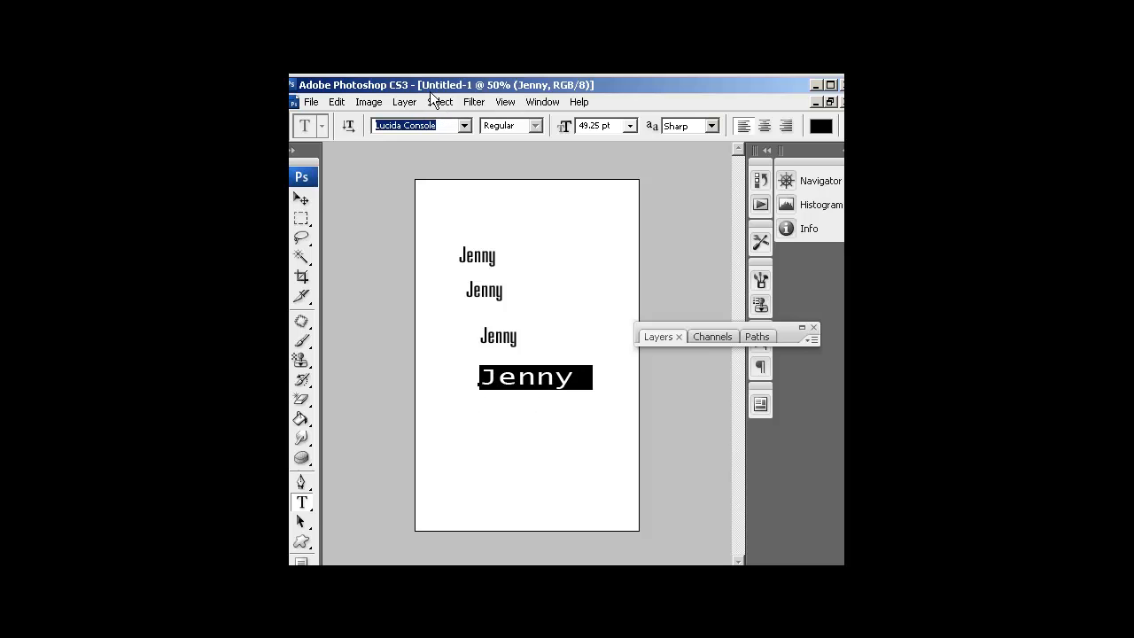
key(ctrl)
click(504, 340)
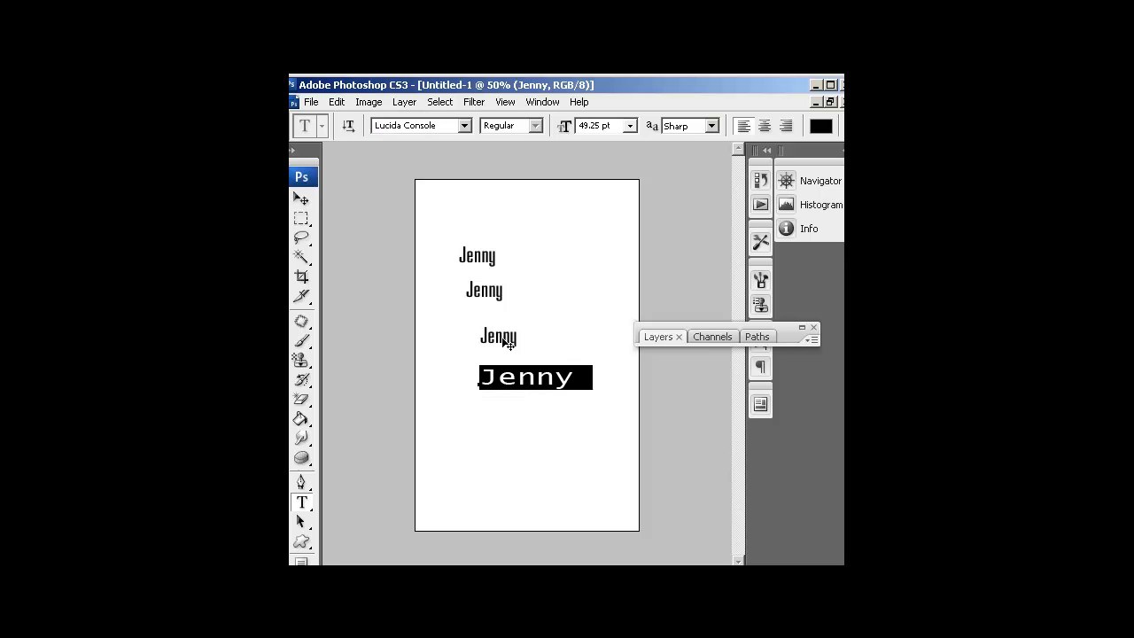